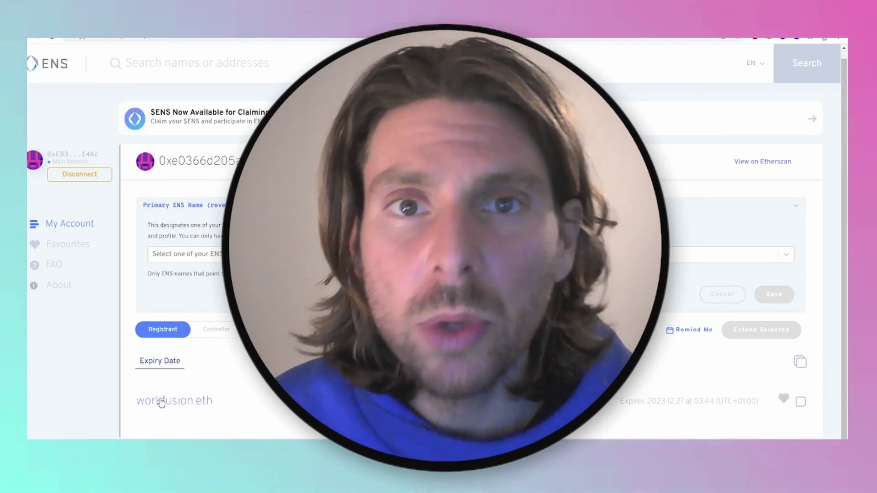
Step: Open the workfusion.eth domain details from My Account in the ENS app
click(160, 401)
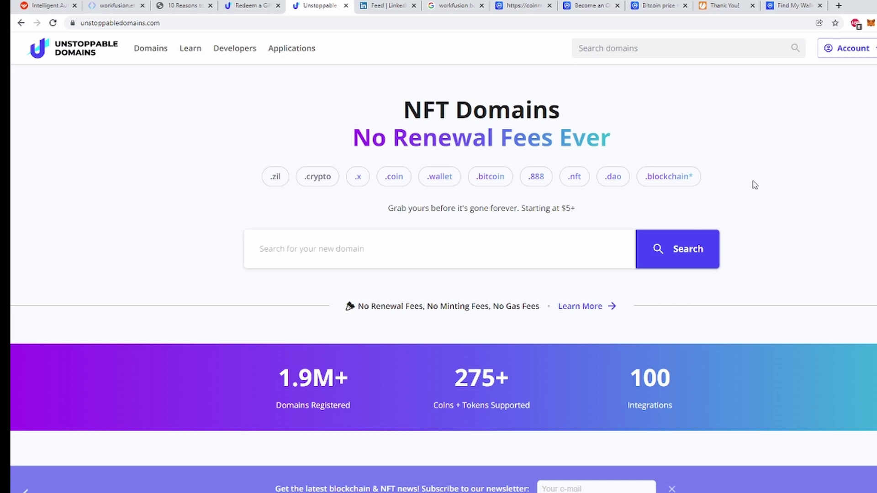
Step: Search Unstoppable Domains for processlenz and view the $20 processlenz.wallet result
click(444, 250)
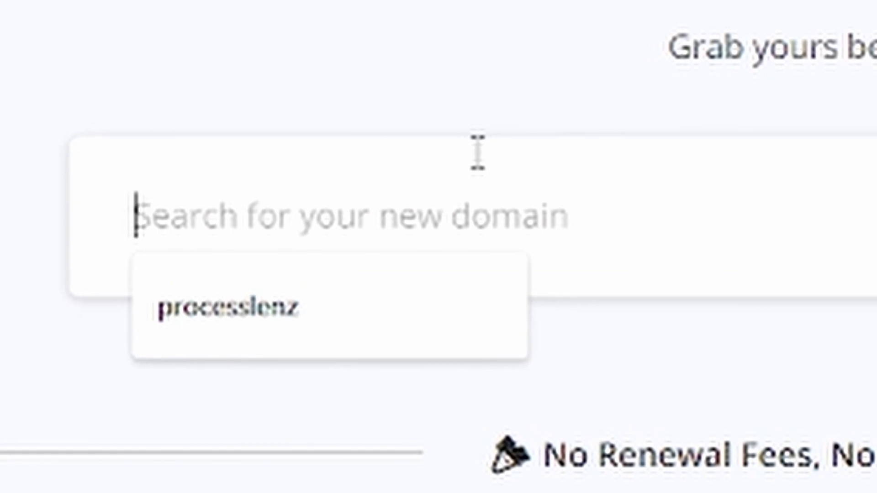
click(343, 319)
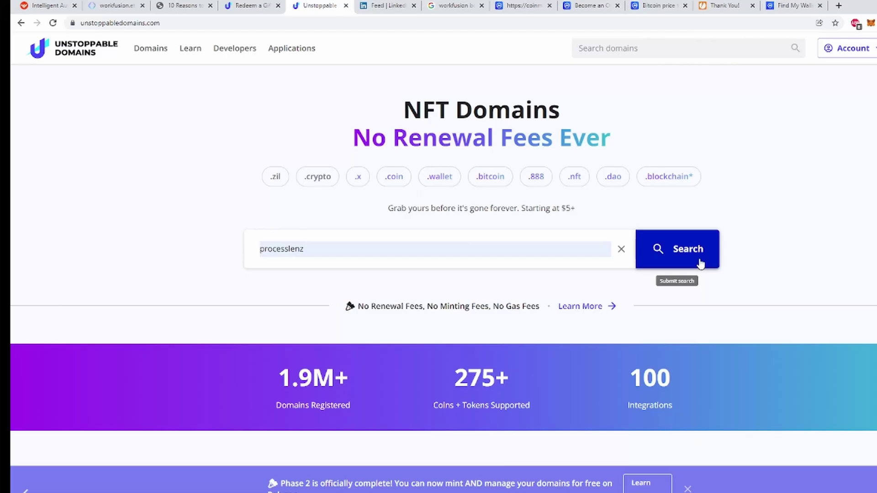
click(699, 261)
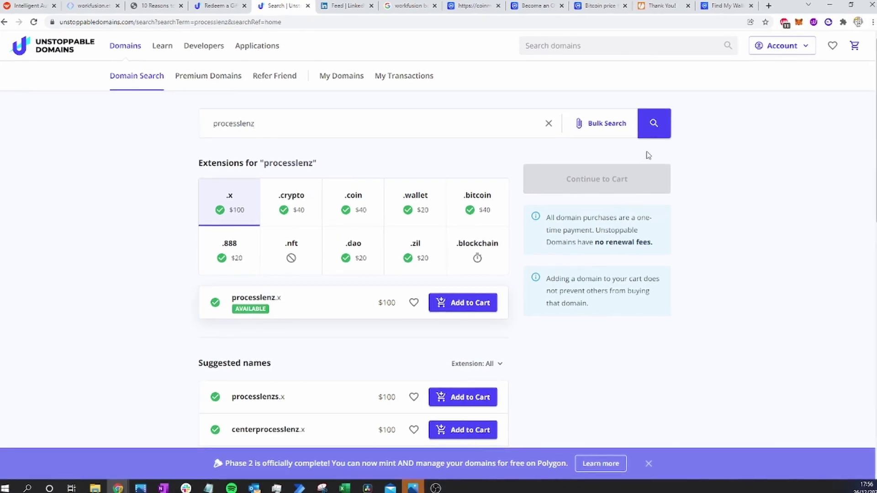
scroll(329, 206, down, 3)
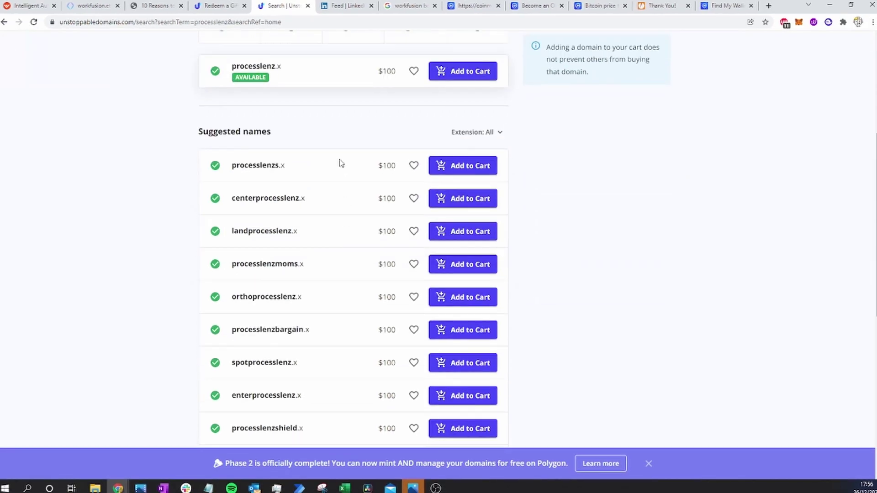
scroll(339, 162, down, 3)
scroll(322, 192, up, 1)
scroll(329, 190, up, 6)
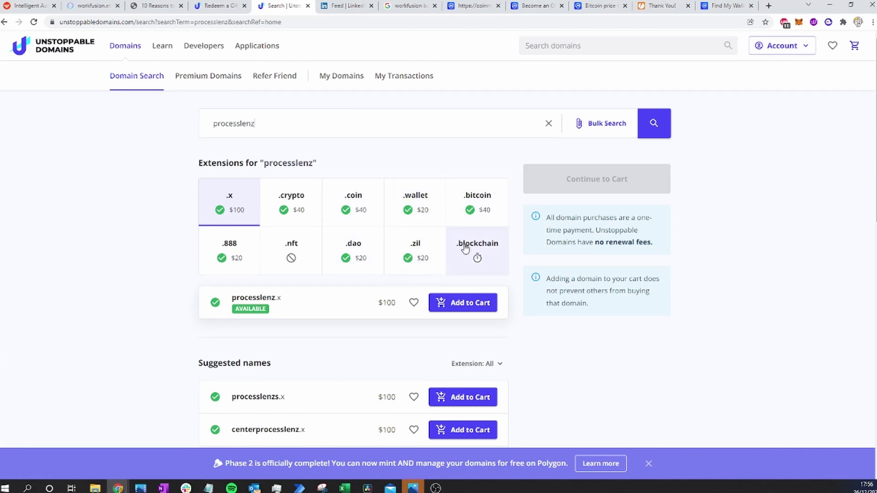
click(419, 202)
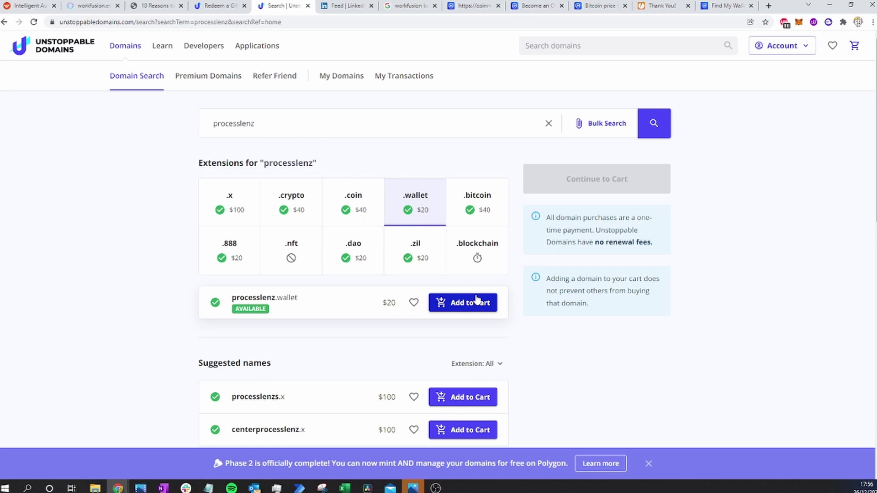
scroll(514, 274, down, 2)
scroll(556, 249, up, 2)
Step: Add processlenz.wallet to the cart, check the empty watchlist, and return to the results
click(460, 304)
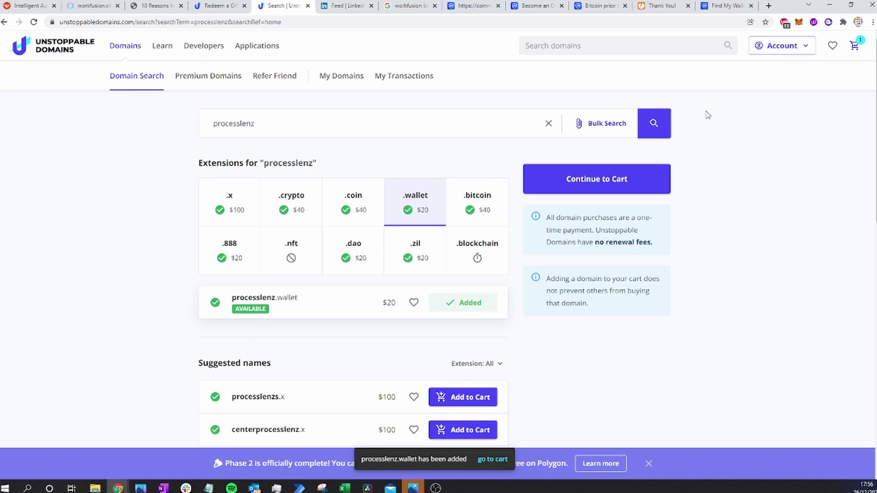
click(795, 46)
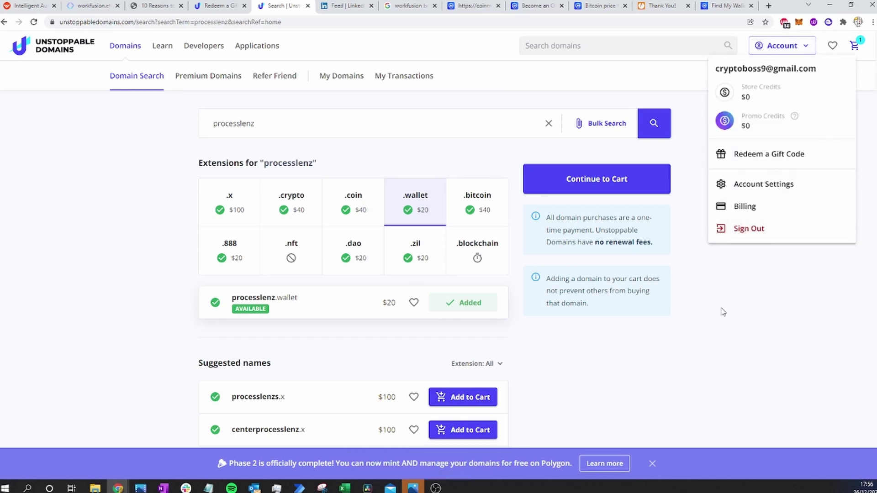
click(750, 309)
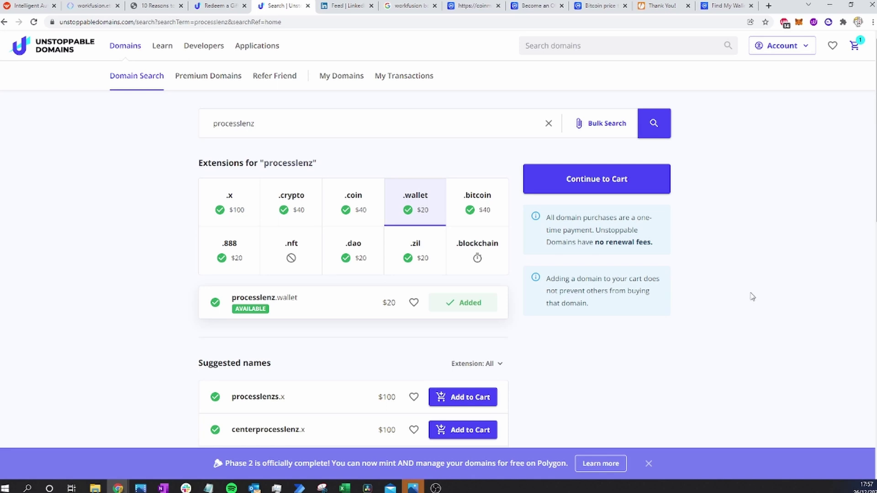
click(833, 47)
click(788, 46)
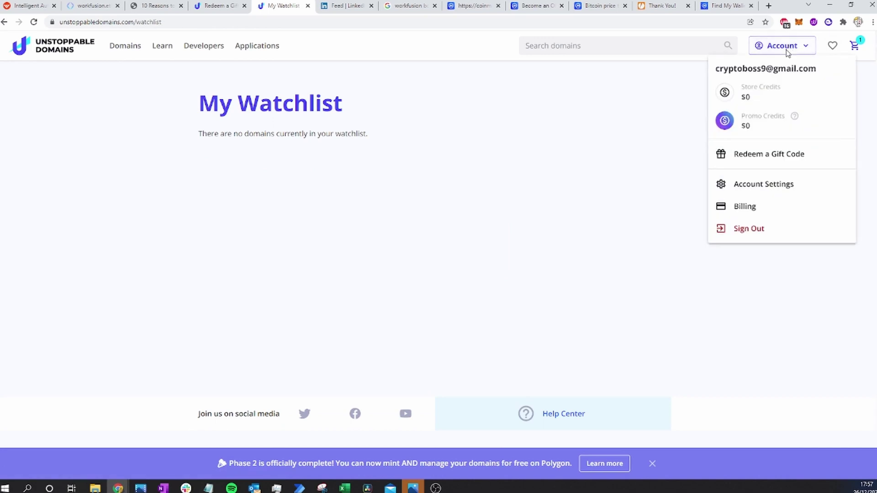
click(4, 21)
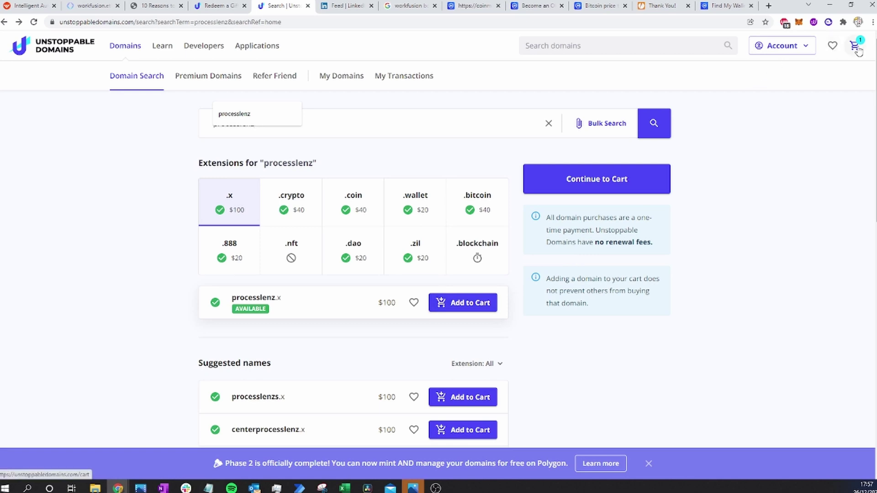
Step: Open the cart, answer No to living in the USA, and proceed to checkout
click(855, 46)
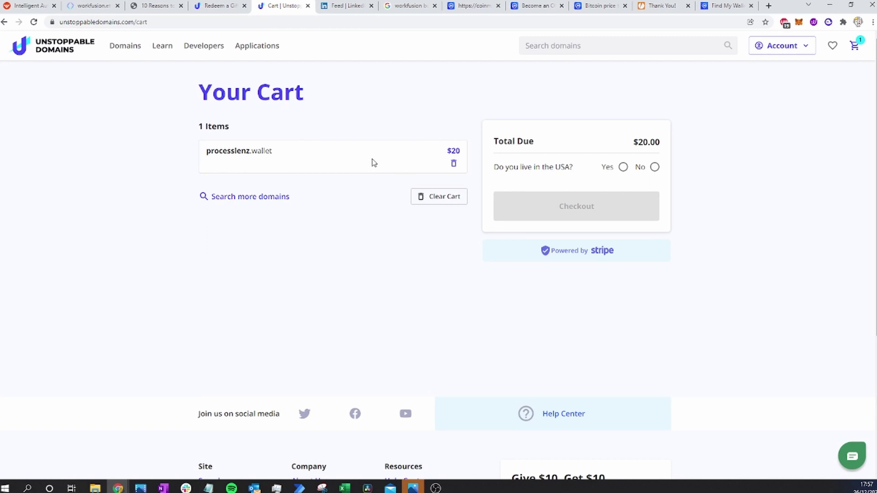
click(624, 168)
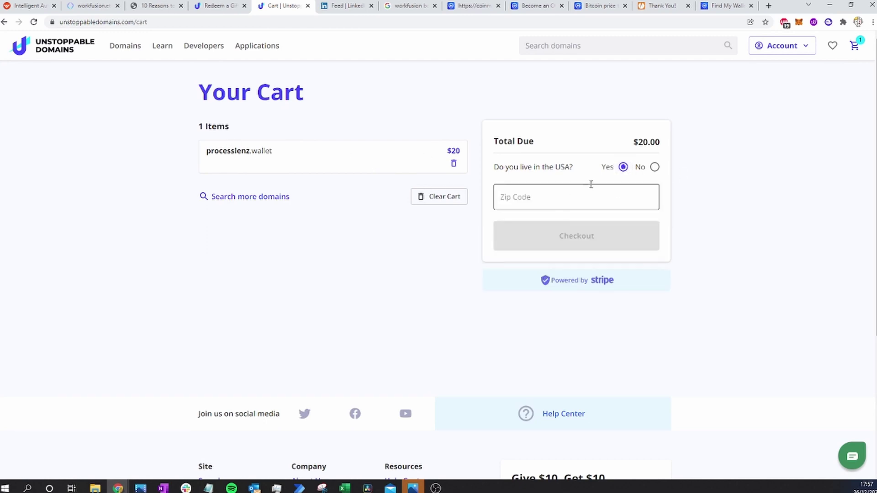
click(655, 167)
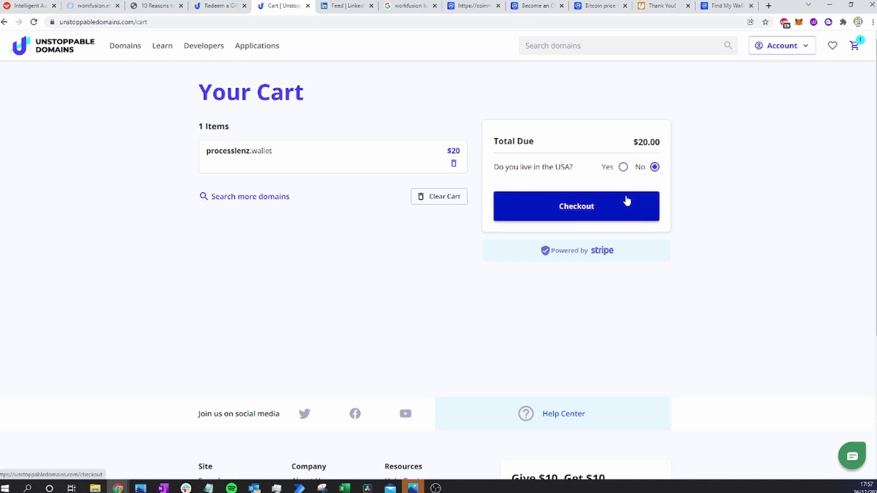
click(605, 207)
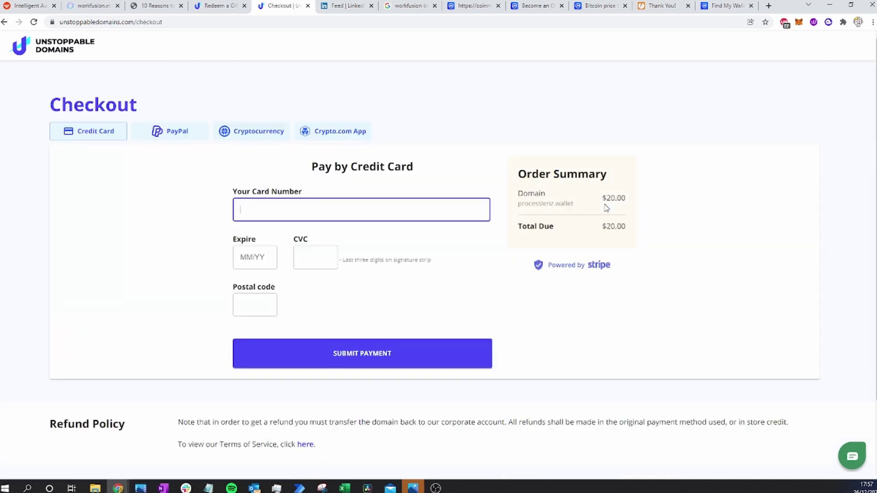
scroll(605, 208, down, 3)
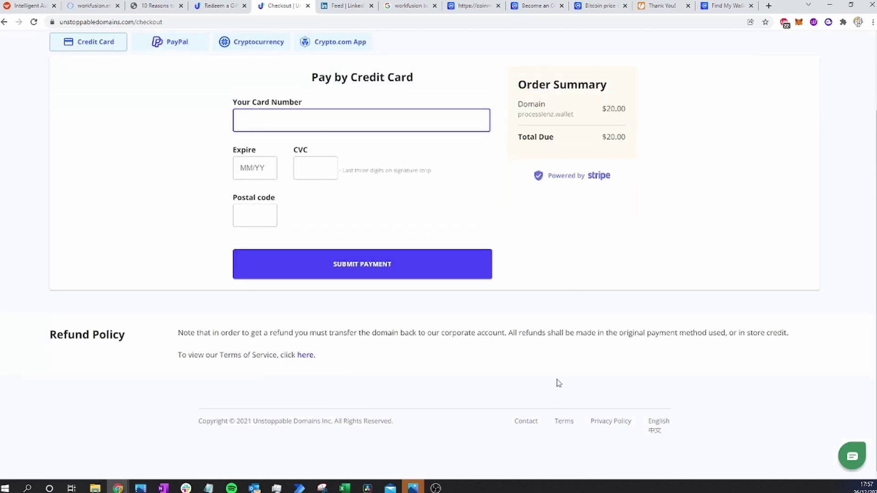
scroll(338, 192, up, 3)
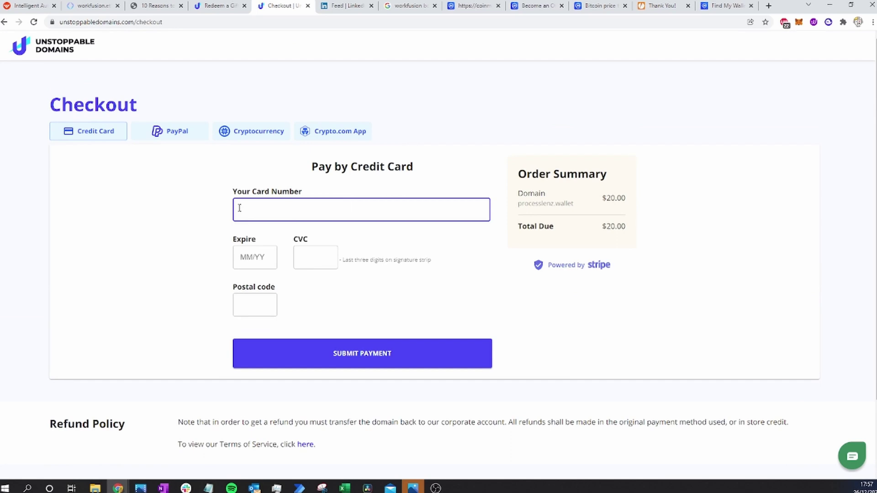
Step: Compare PayPal, cryptocurrency and Crypto.com App payment for the $20.00 total, then return home
click(184, 139)
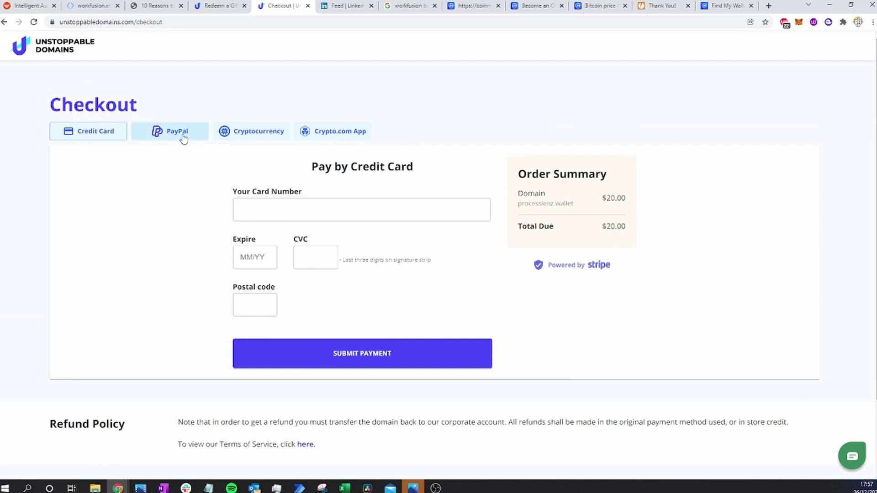
click(261, 133)
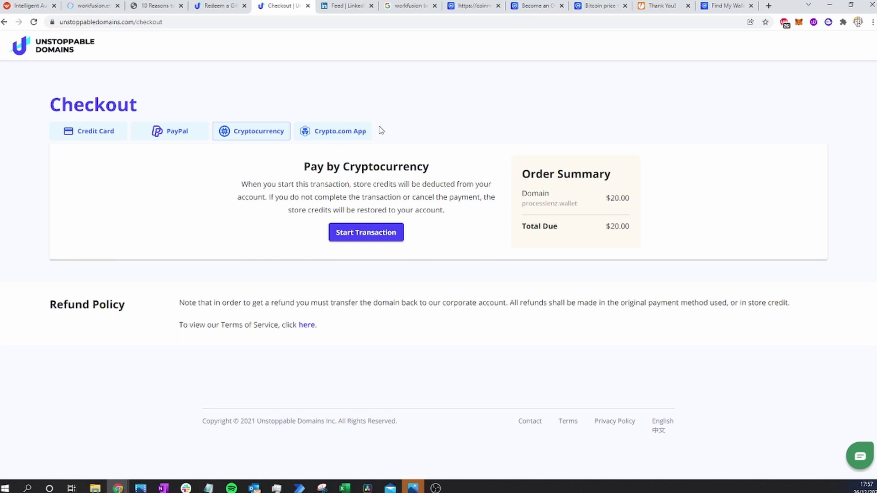
drag(602, 226, 632, 227)
click(340, 135)
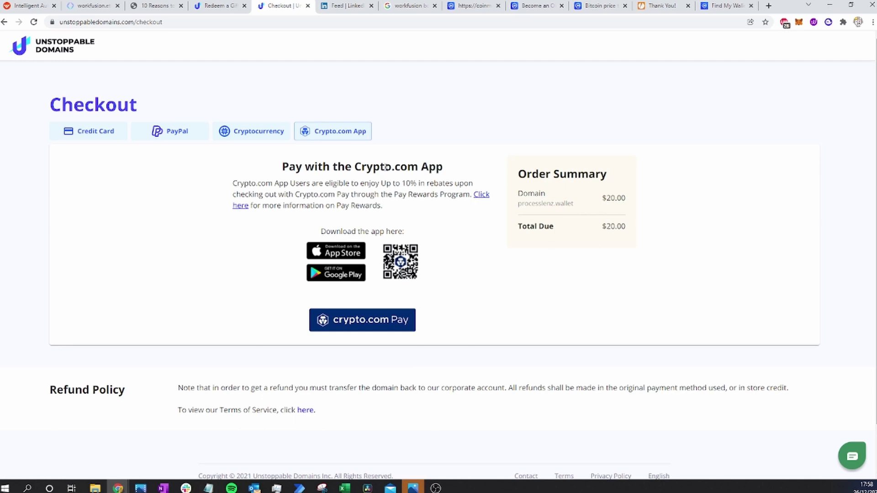
click(241, 139)
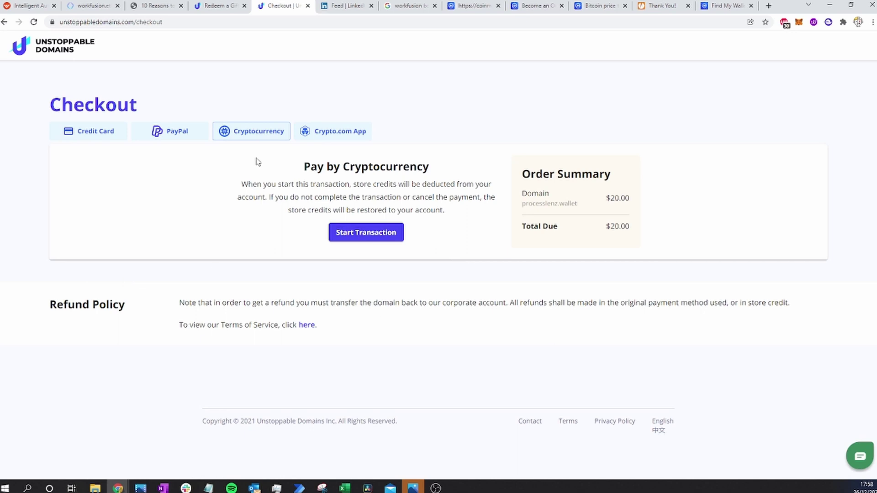
click(63, 52)
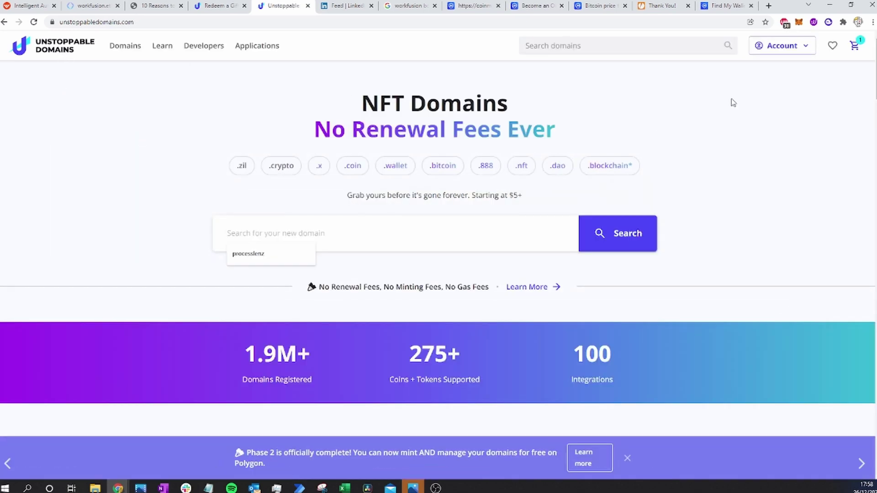
Step: Look at processlenz.nft from My Domains, return to the list, and dismiss the Polygon banner
click(131, 52)
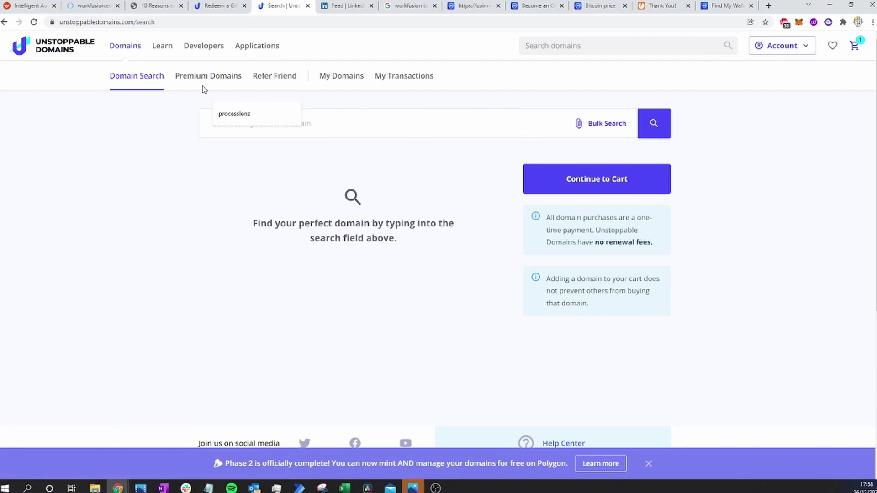
click(338, 76)
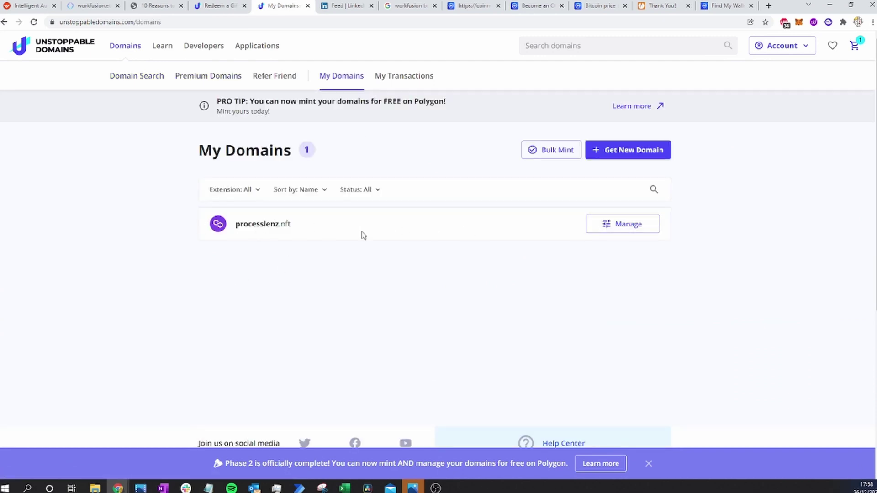
click(636, 231)
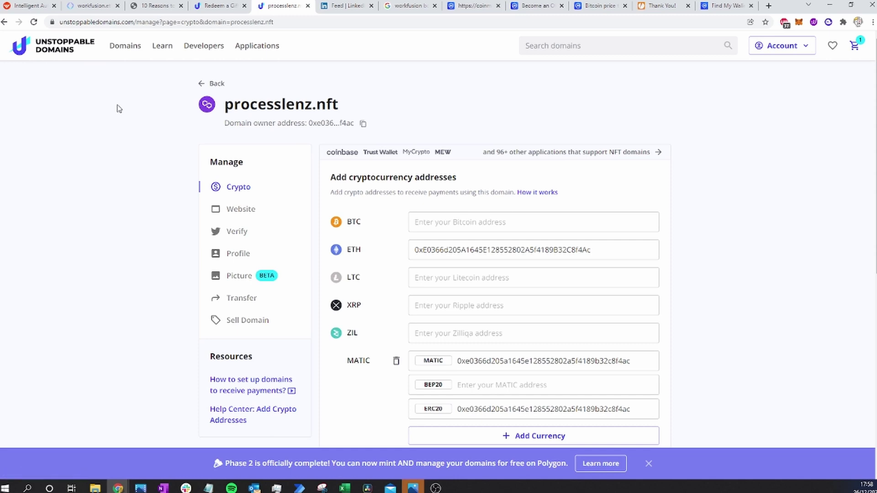
click(213, 84)
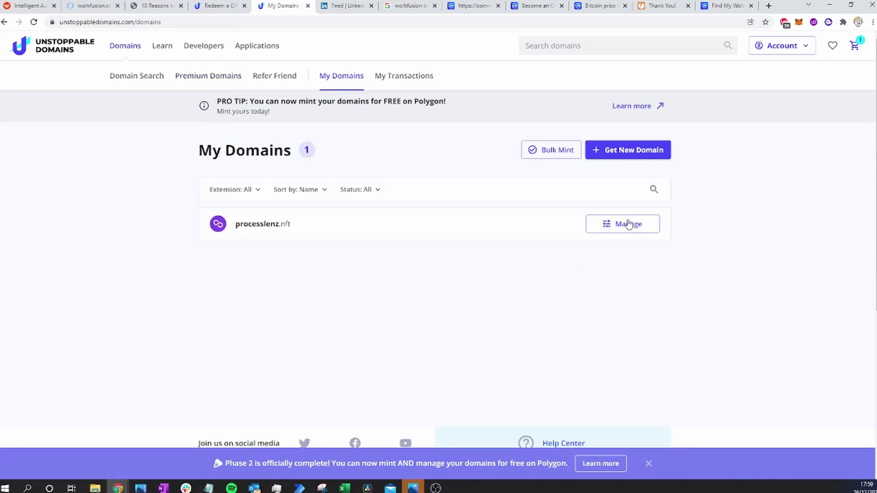
click(648, 463)
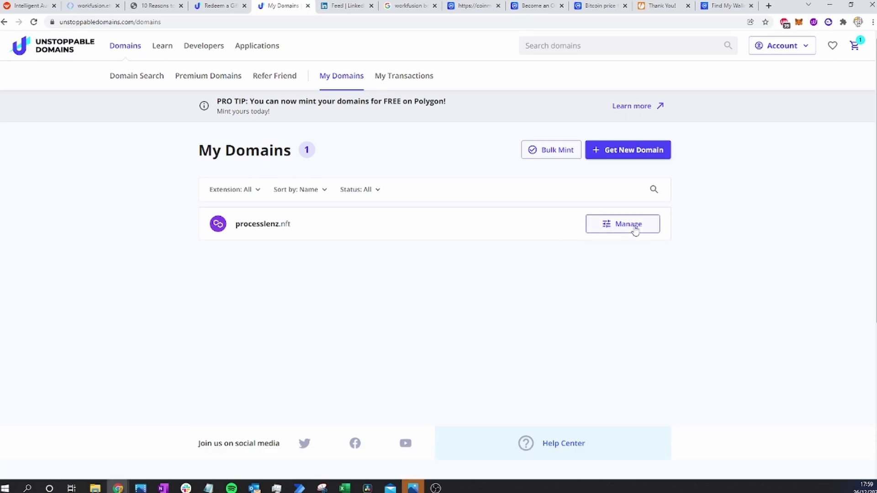
Step: Review processlenz.nft's ETH crypto address, then view its launched website and IPFS hash
click(635, 232)
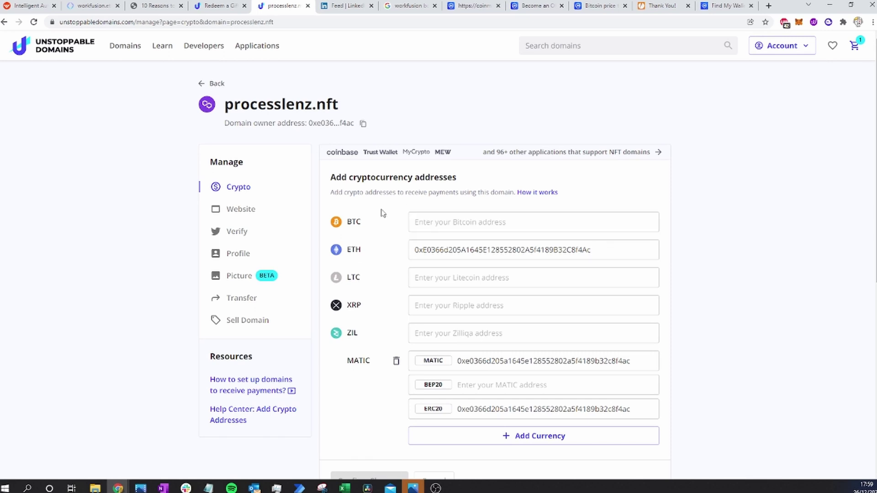
scroll(392, 180, down, 2)
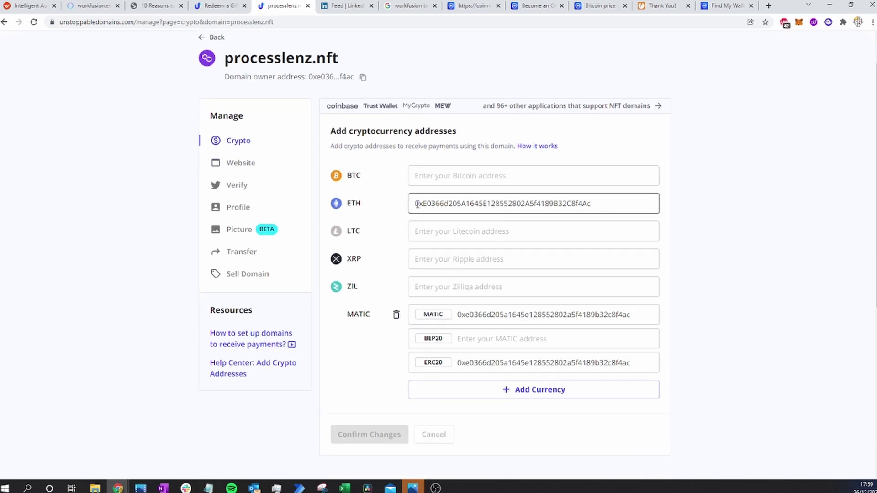
drag(412, 204, 609, 199)
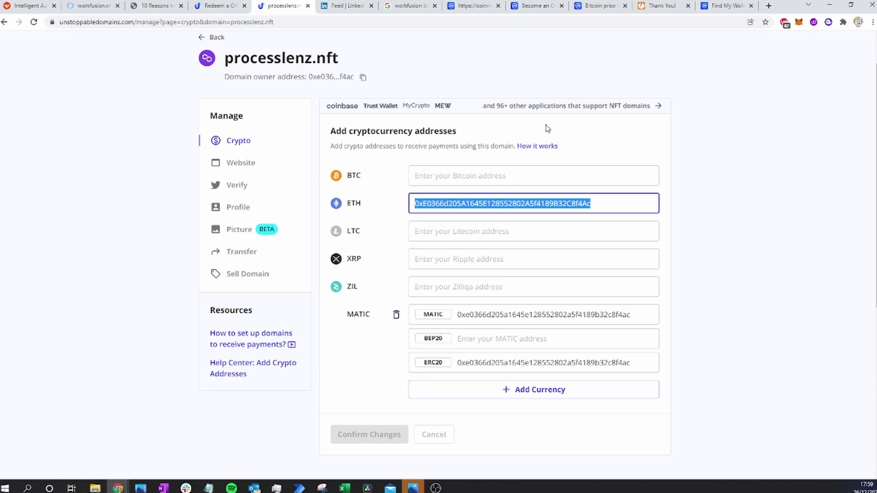
click(237, 163)
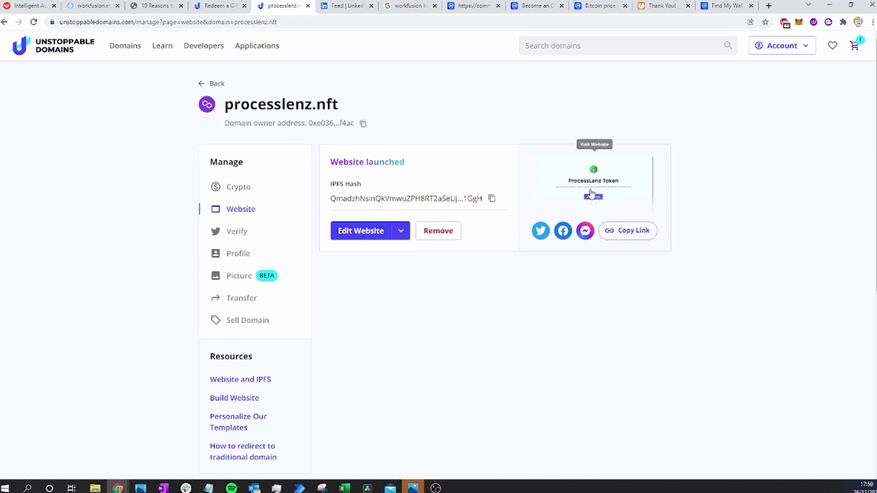
Step: View the ProcessLenz Token site through the Pinata gateway, select its URL, and return
click(594, 191)
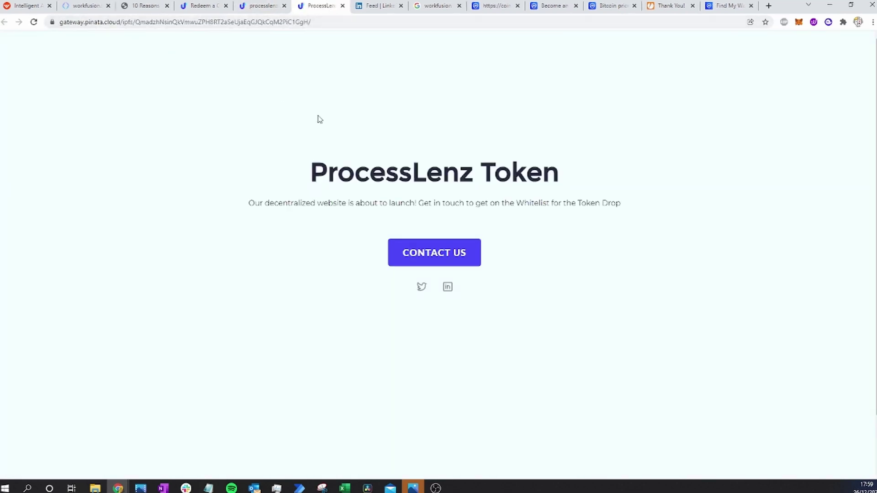
drag(61, 23, 346, 35)
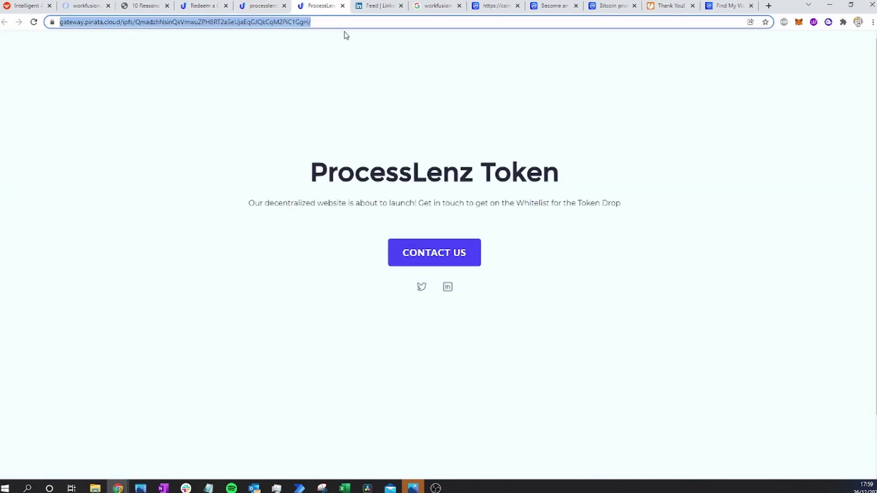
click(261, 5)
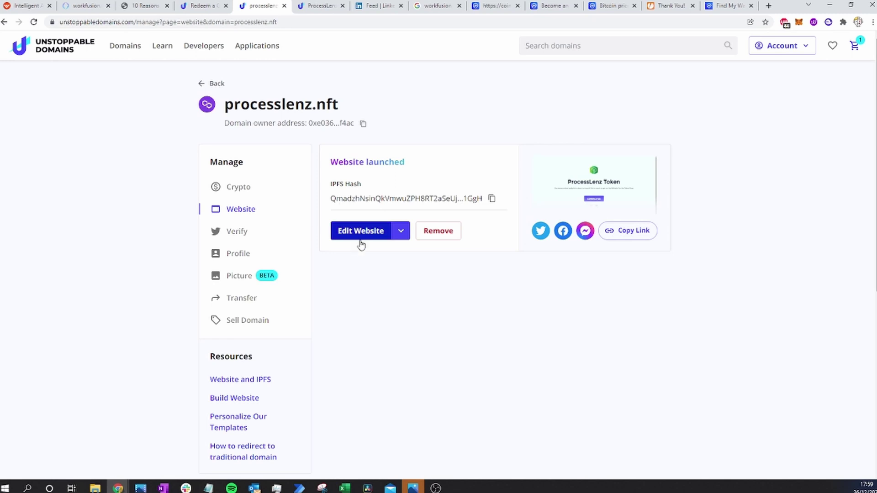
Step: Tour processlenz.nft's Verify, Profile, Picture, Transfer and Sell Domain pages, then reopen its management
click(239, 233)
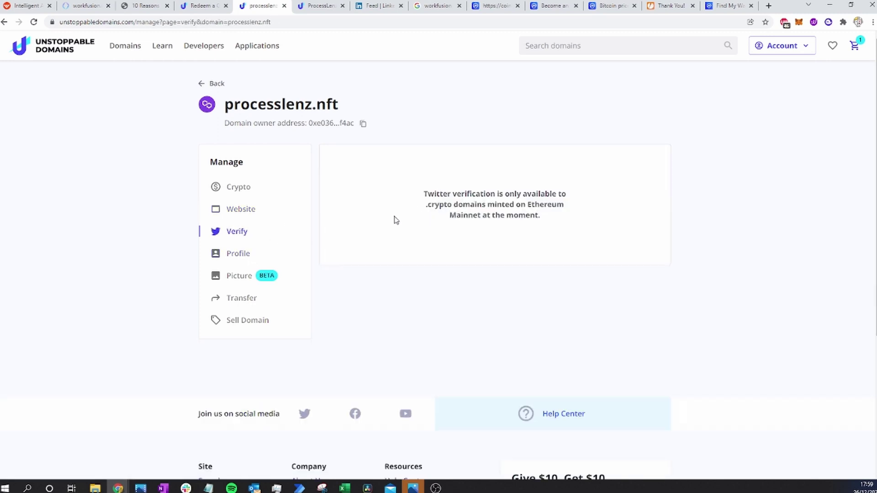
click(233, 254)
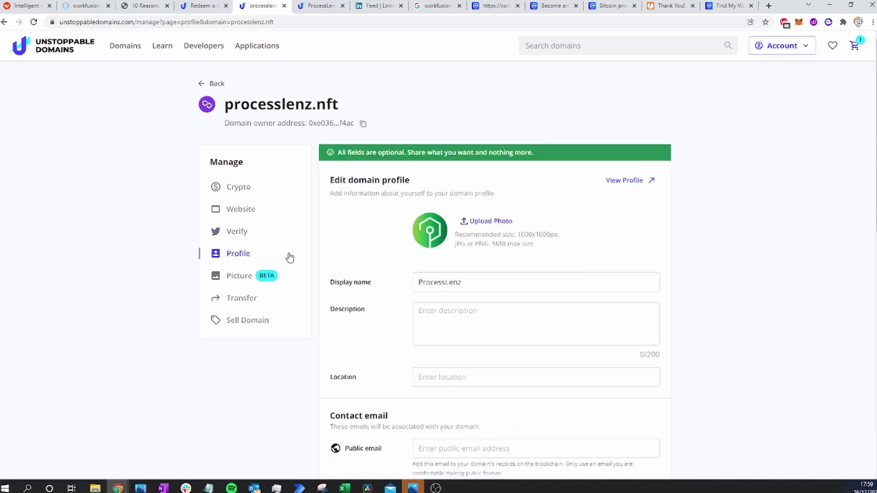
scroll(292, 253, down, 1)
click(226, 228)
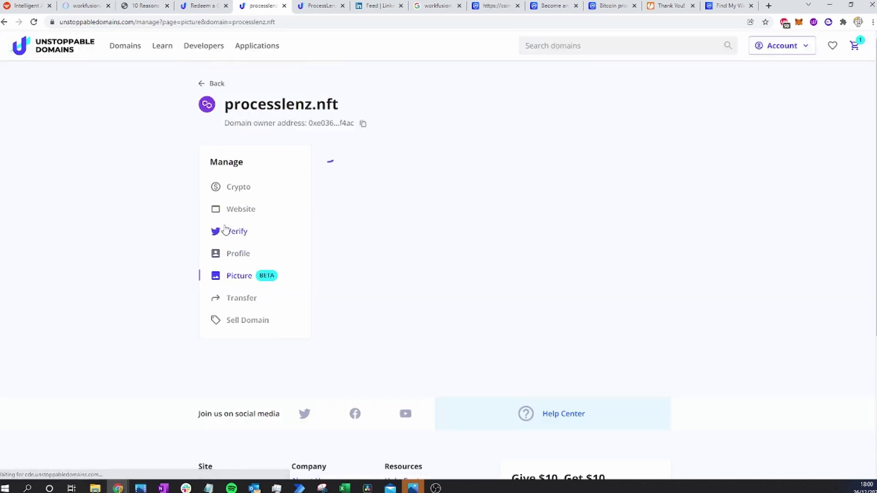
scroll(267, 230, down, 1)
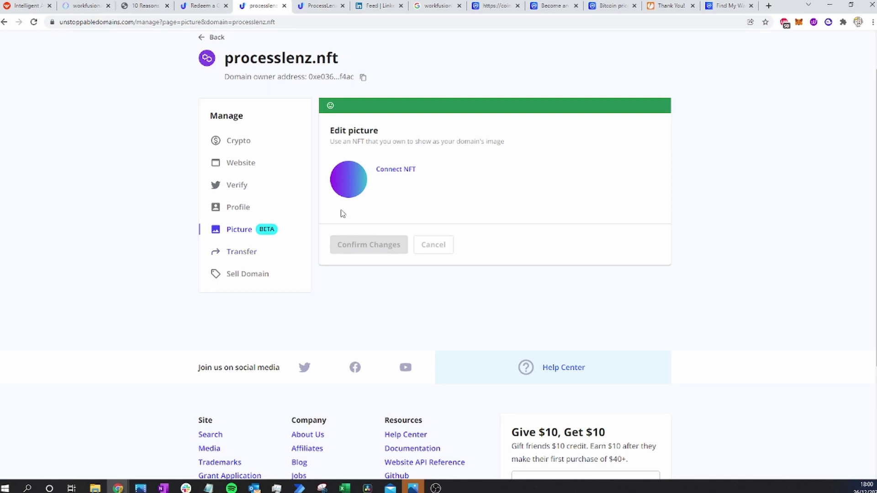
click(236, 254)
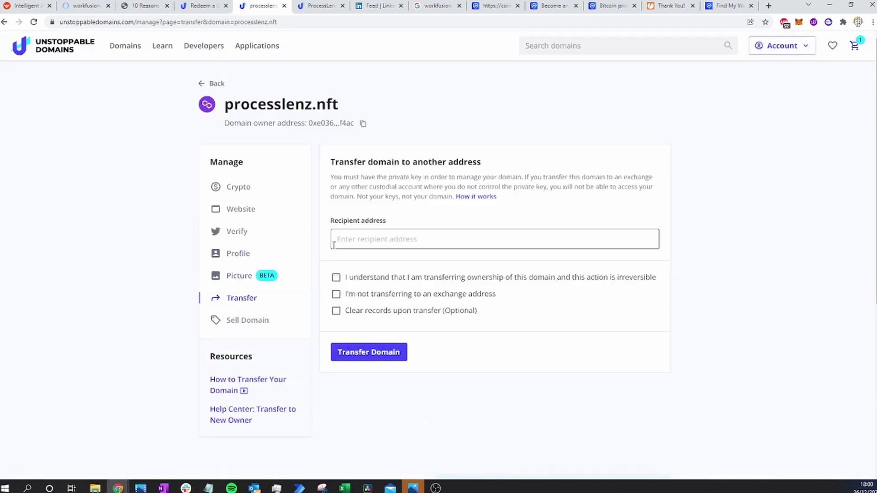
click(247, 319)
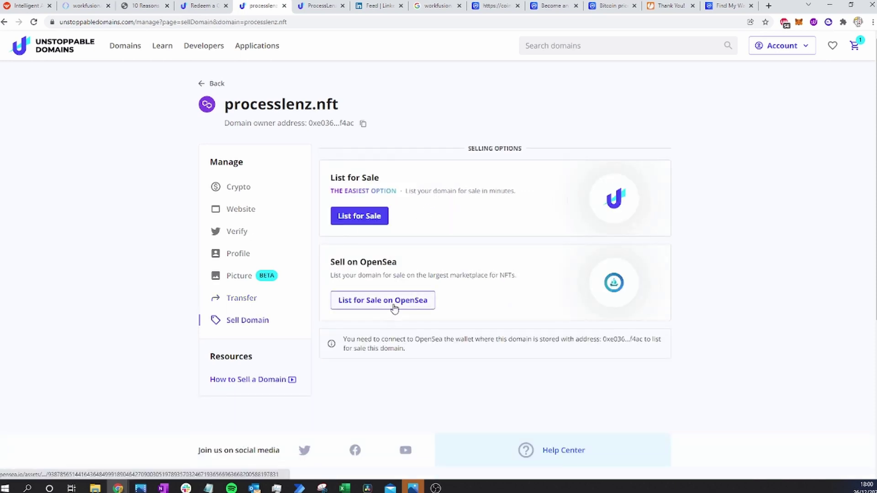
click(355, 215)
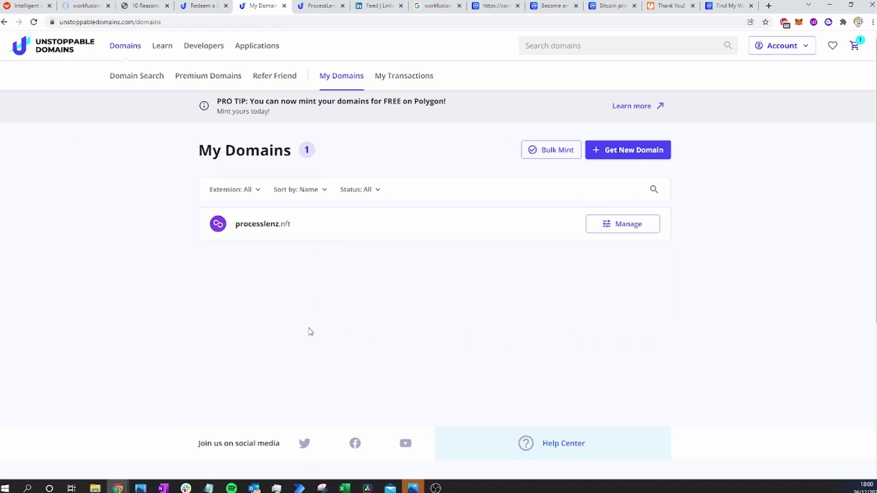
click(640, 228)
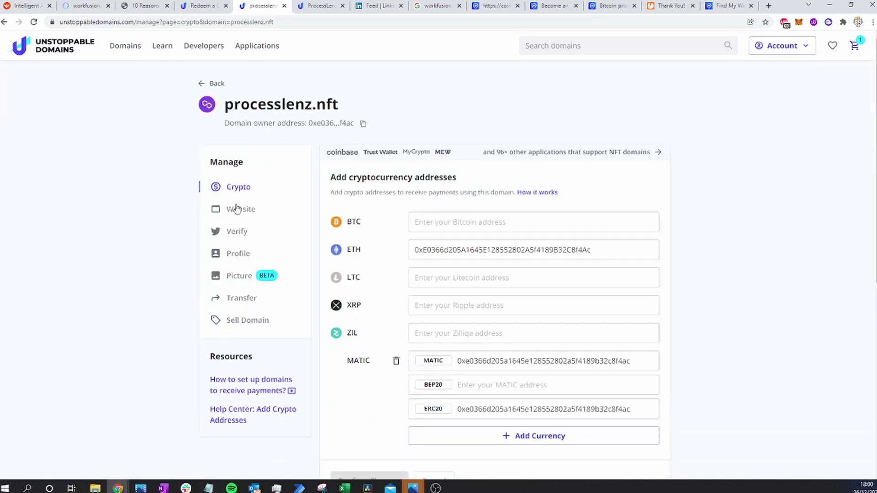
Step: Go to ens.domains from the address bar and launch the ENS app
click(203, 22)
text(e)
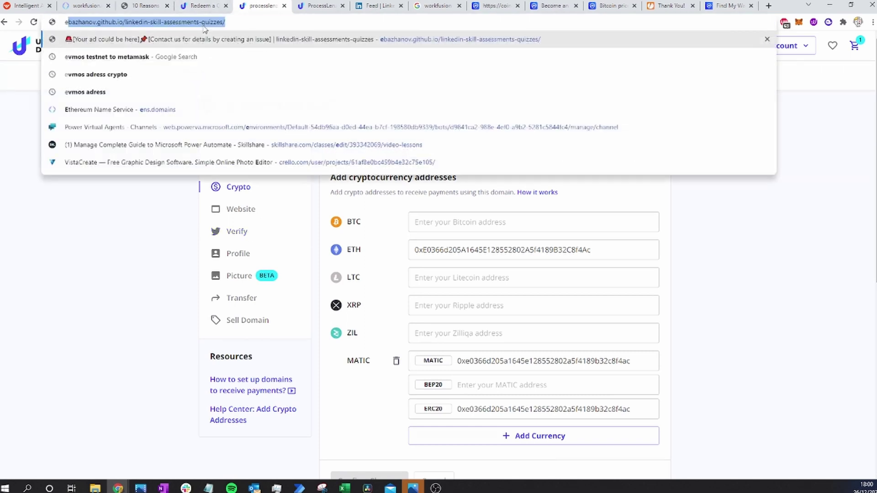
text(ns)
key(Return)
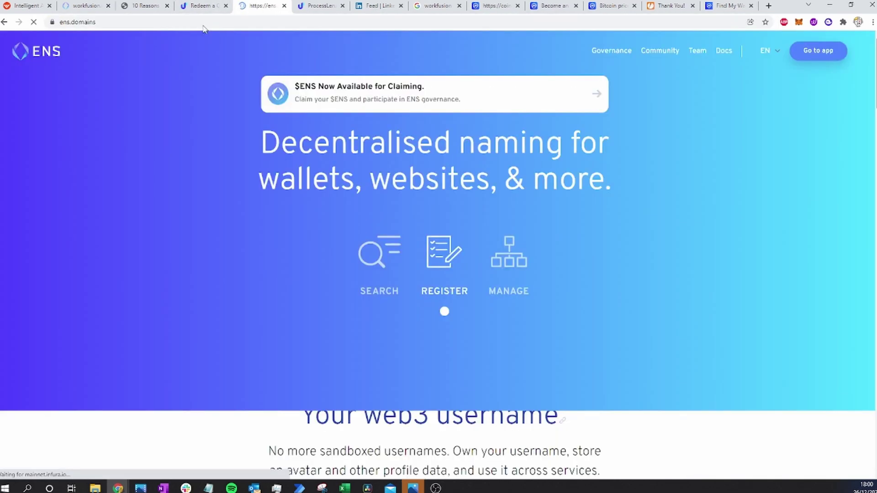
scroll(360, 120, down, 2)
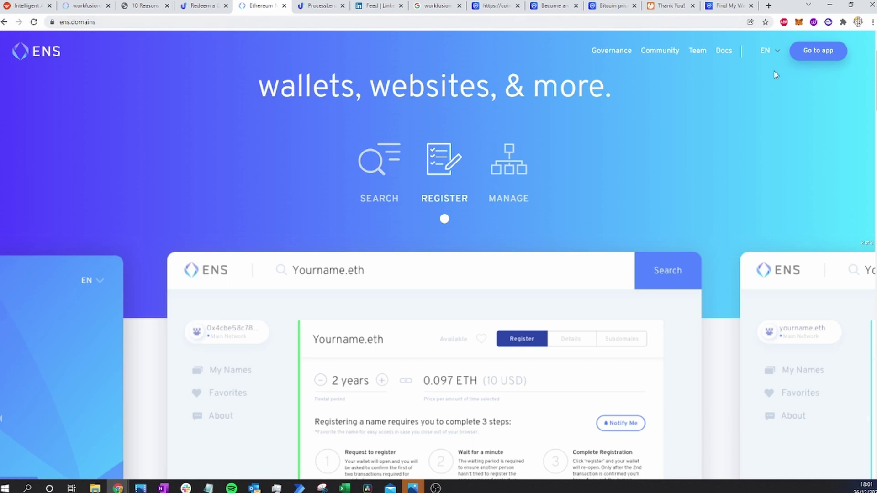
click(822, 51)
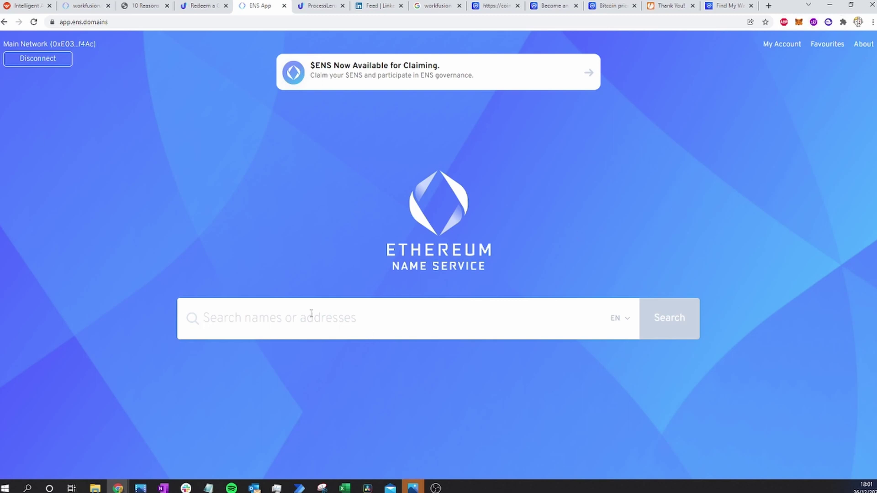
text(proce)
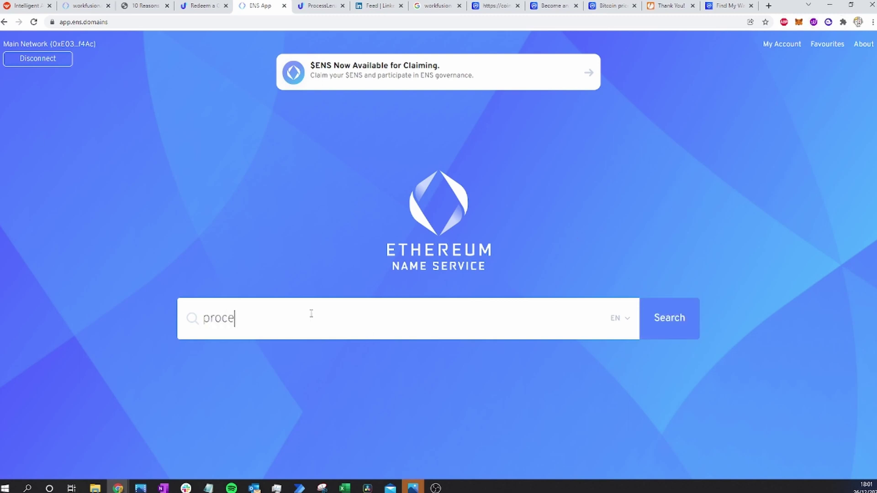
text(sslenz)
Step: Search ENS for processlenz.eth and request its registration at 0.001 ETH per year
click(658, 320)
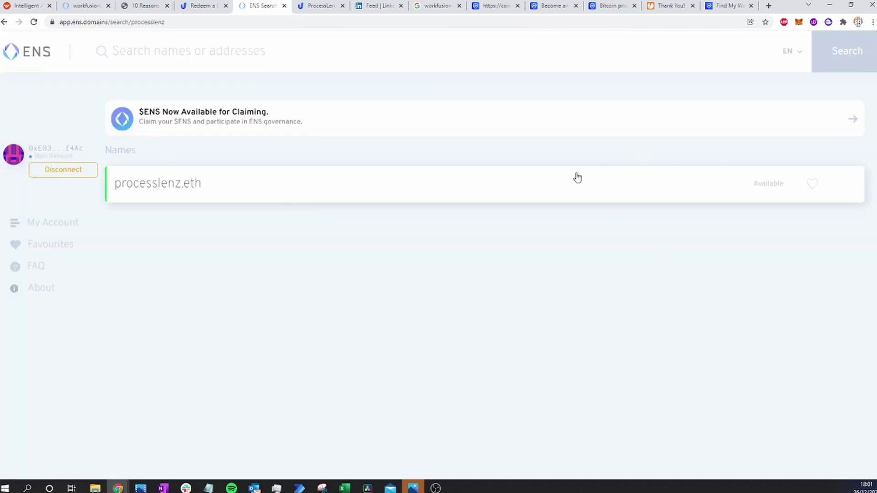
click(218, 184)
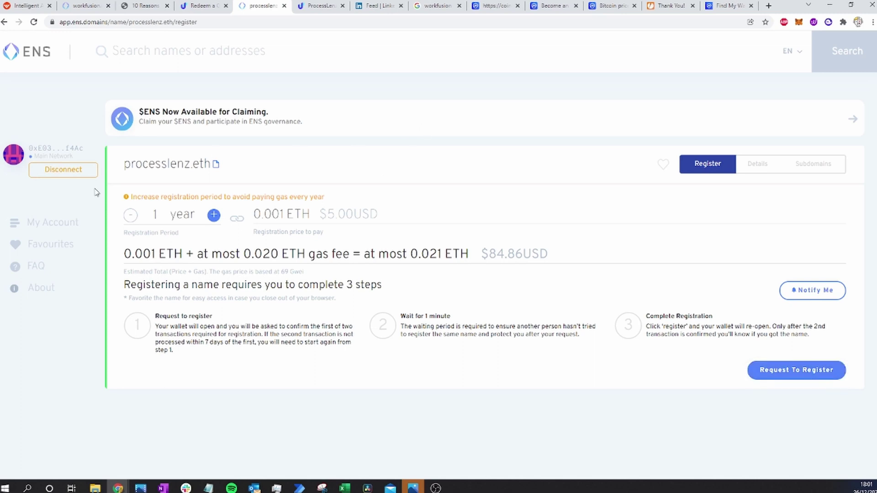
drag(125, 165, 213, 171)
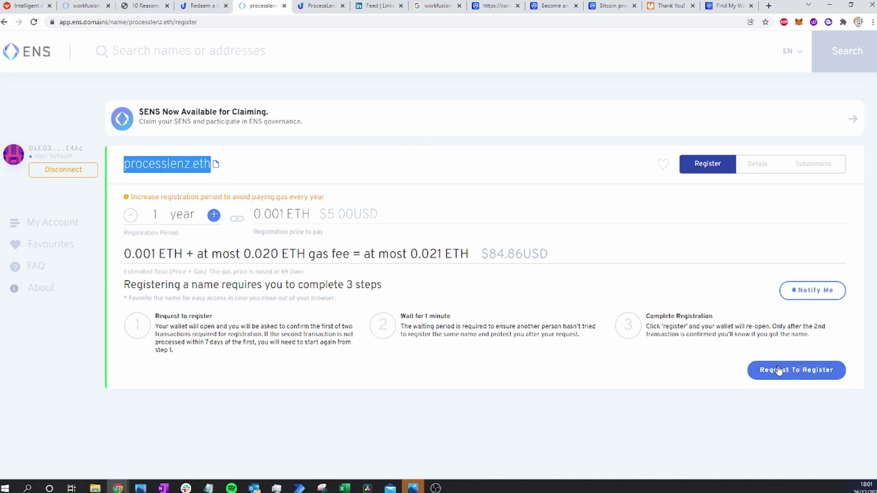
click(761, 373)
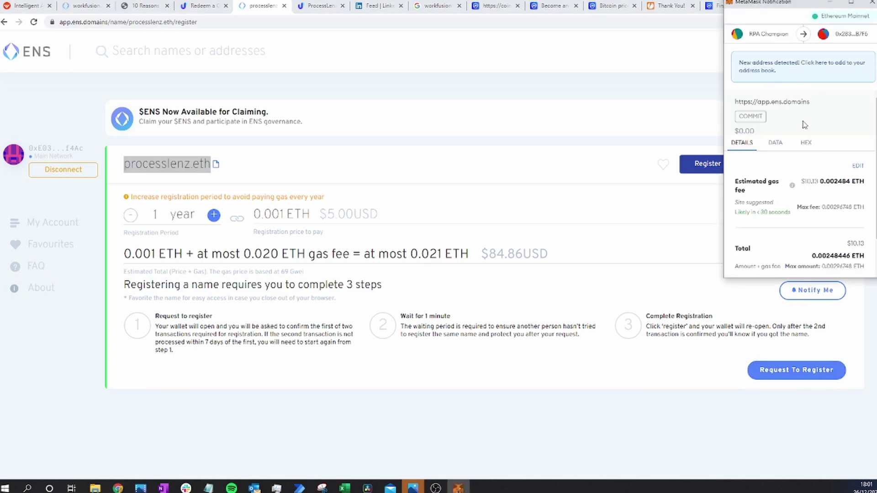
scroll(843, 145, down, 2)
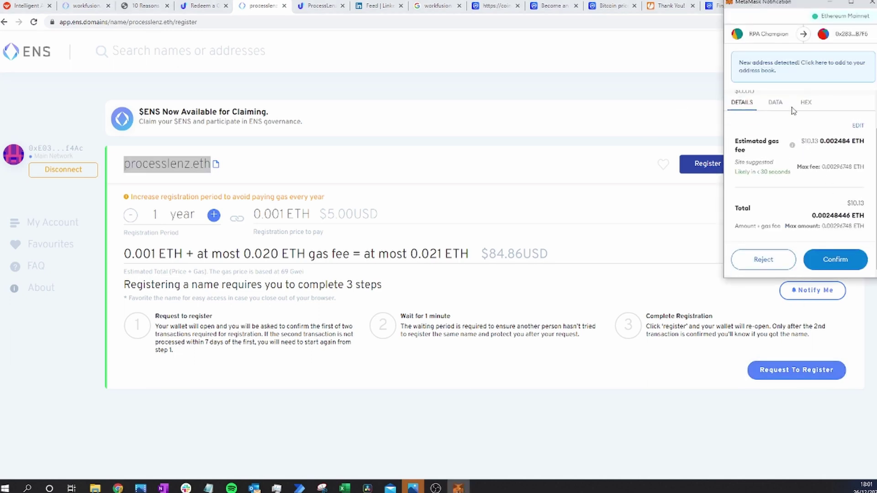
Step: Reject the MetaMask transaction and change the period to 2 years, back to 1, then go home
click(868, 4)
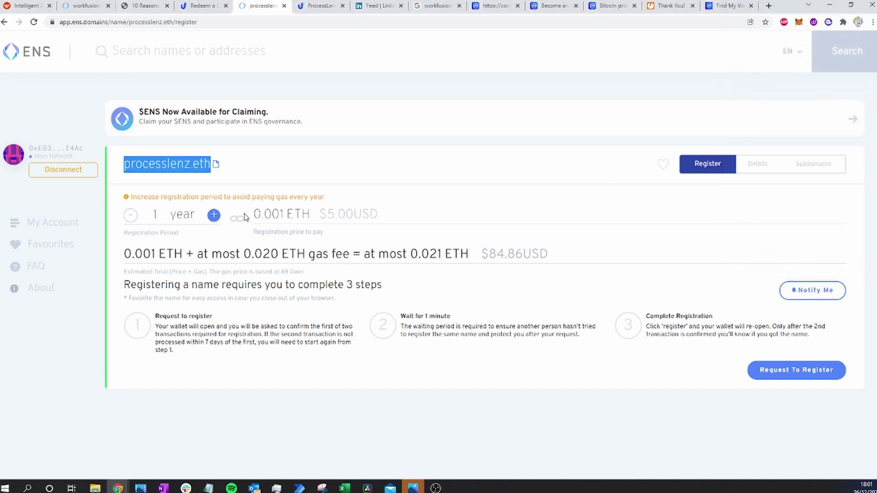
click(213, 215)
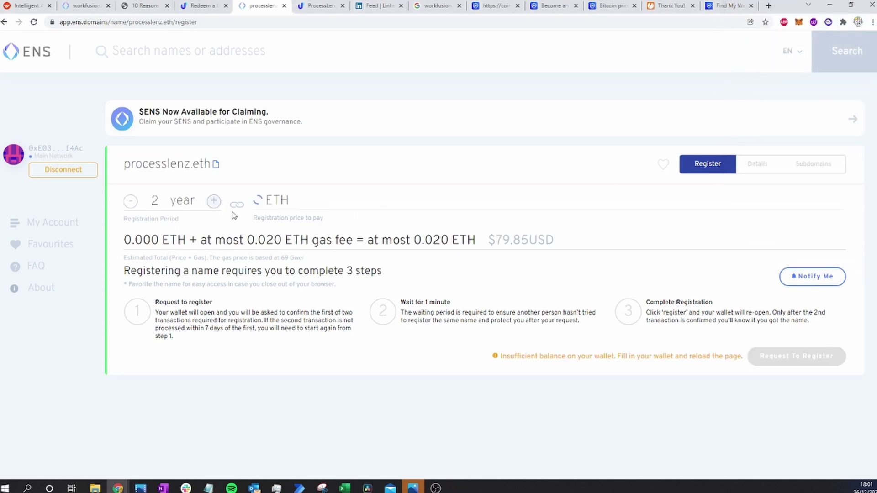
click(130, 200)
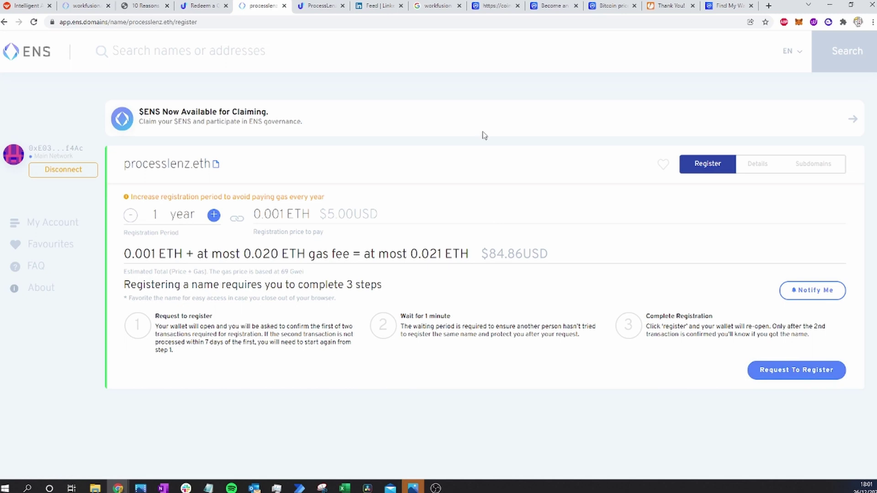
click(26, 53)
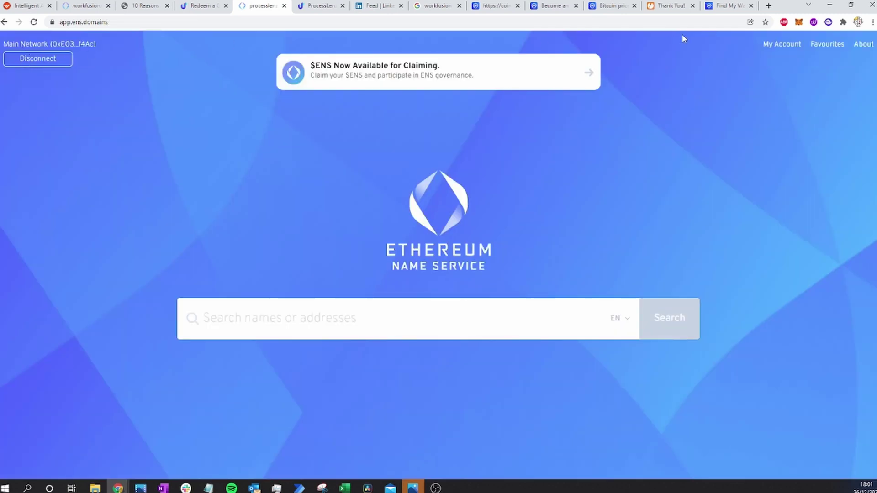
Step: Open workfusion.eth from the My Account list of registered names
click(793, 46)
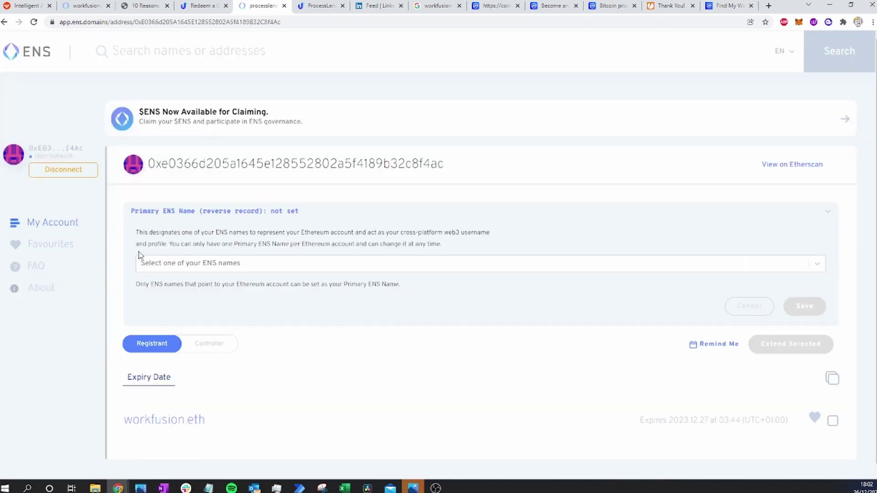
scroll(156, 356, down, 1)
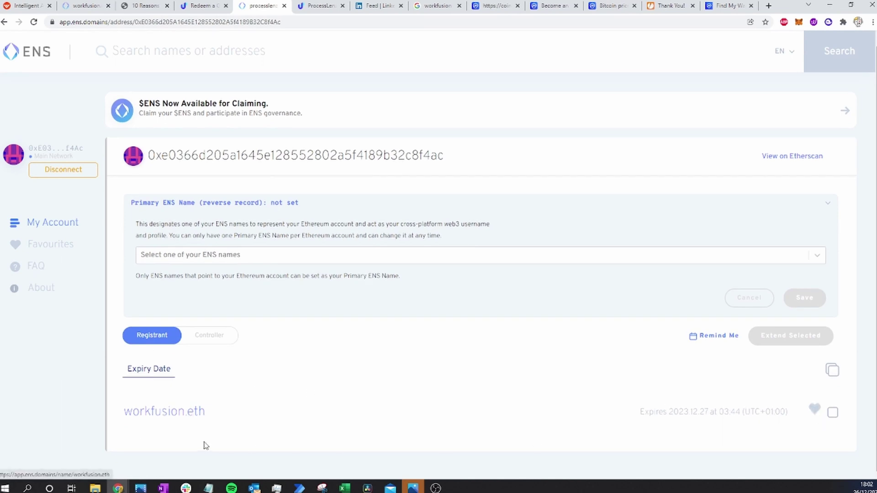
click(151, 412)
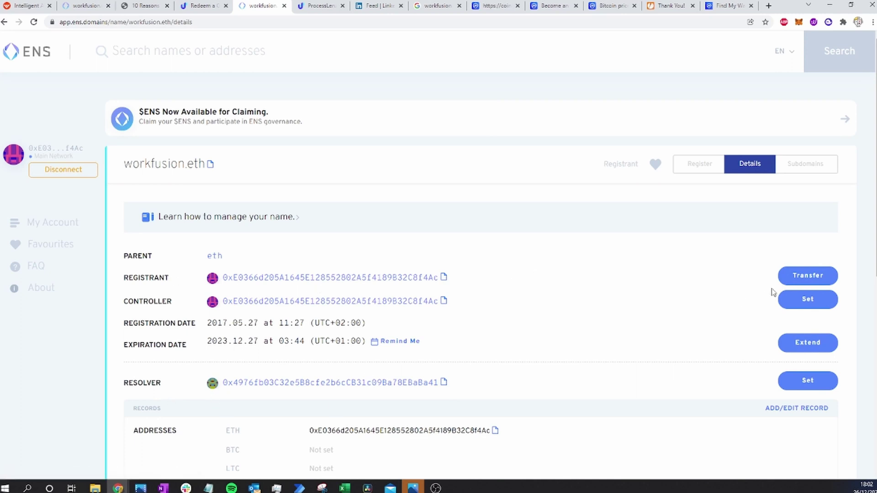
Step: Review workfusion.eth's controller and text records, then show its empty Subdomains list
click(808, 301)
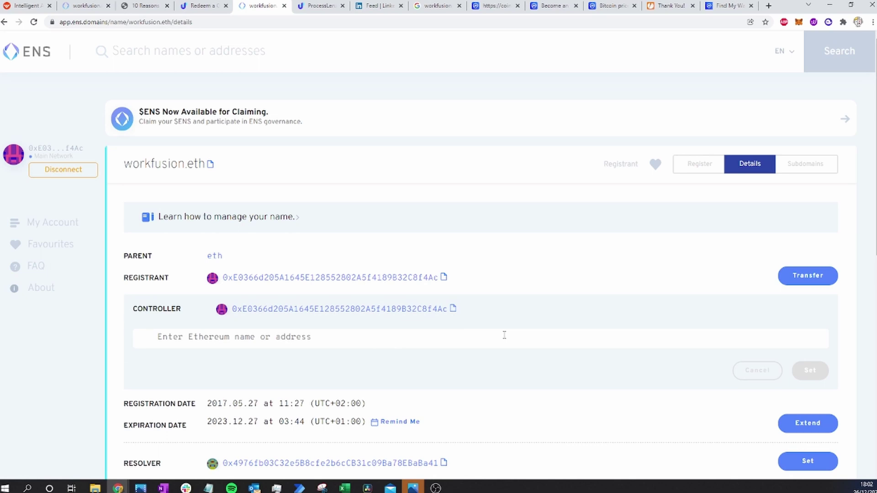
scroll(855, 304, down, 1)
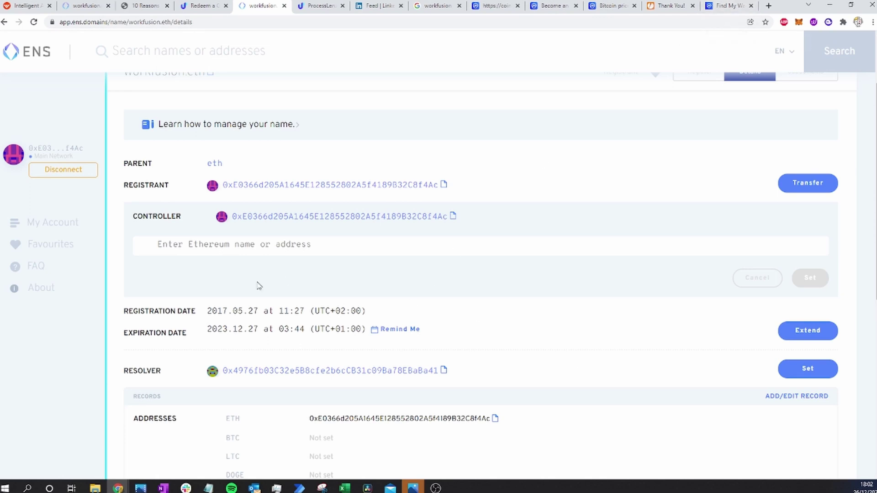
scroll(374, 345, down, 2)
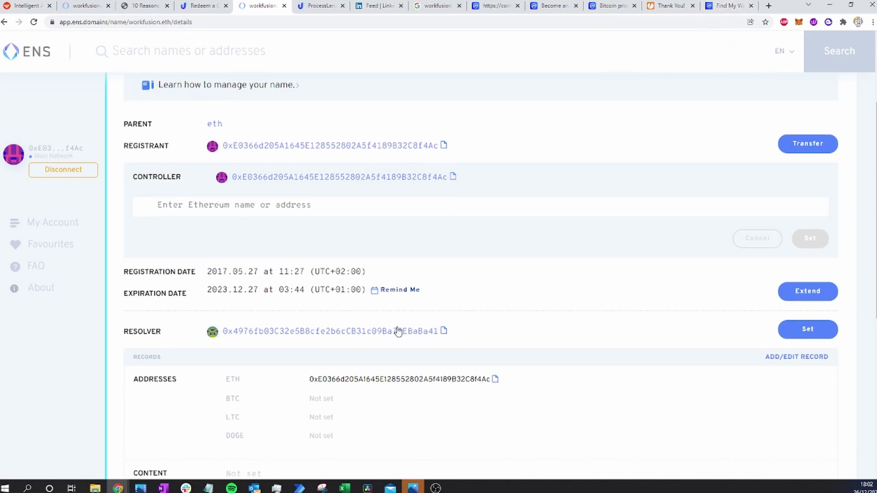
scroll(427, 278, down, 3)
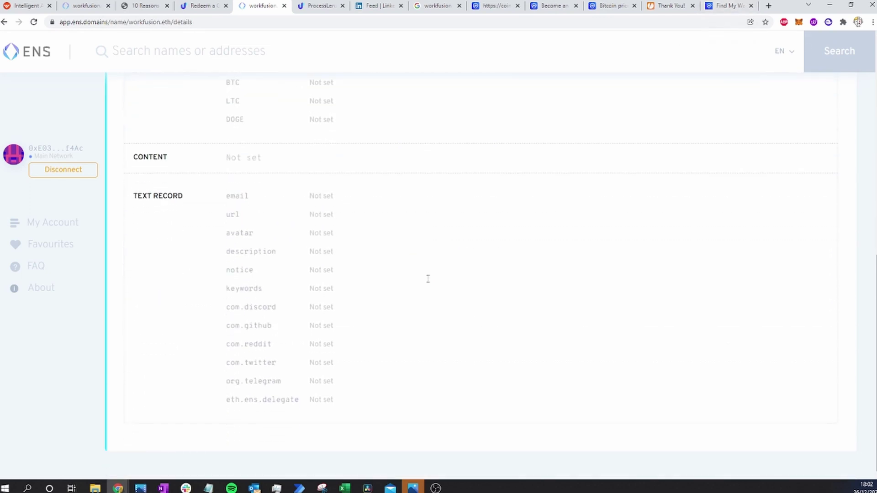
scroll(428, 278, up, 4)
scroll(548, 285, up, 3)
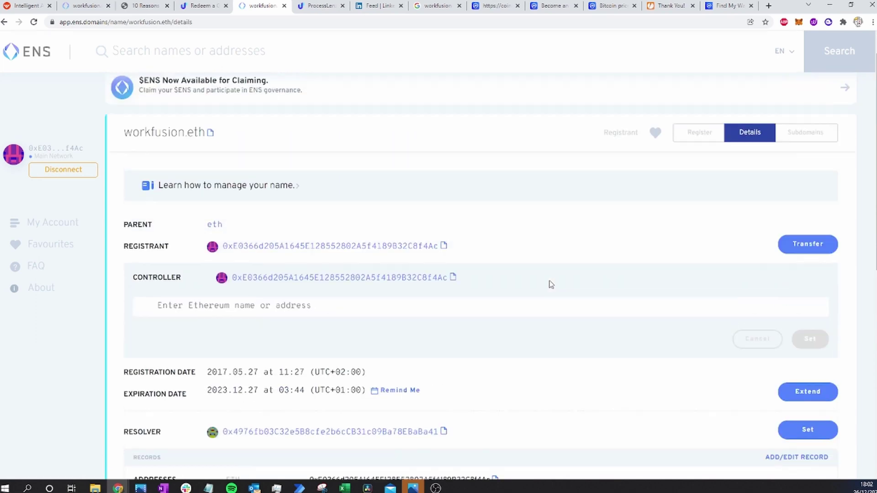
click(803, 169)
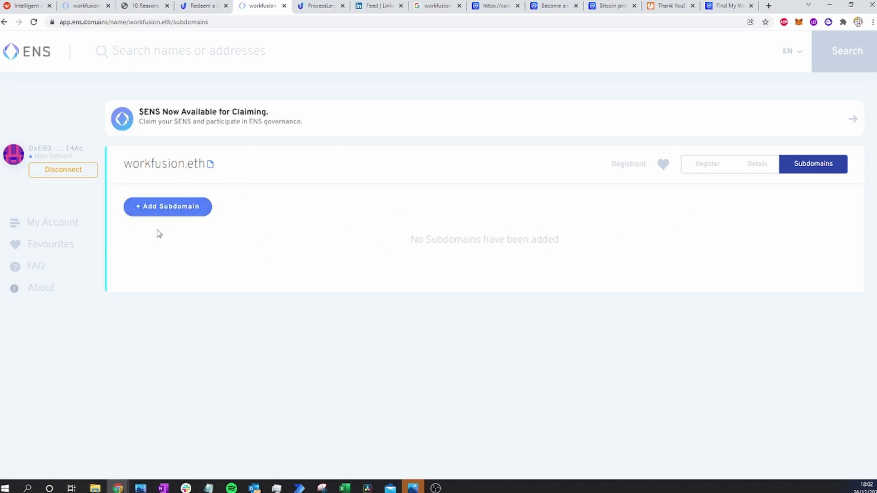
Step: Show workfusion.eth's Details view with its registrant, controller and resolver
click(751, 163)
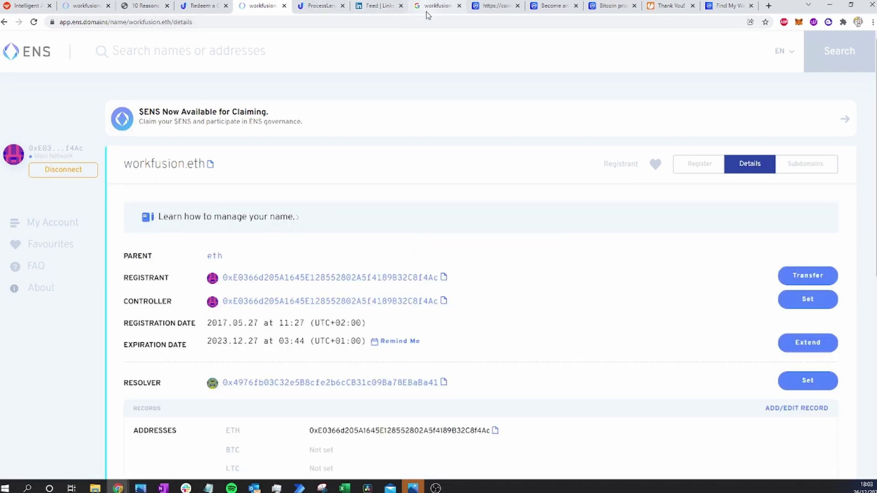
click(318, 5)
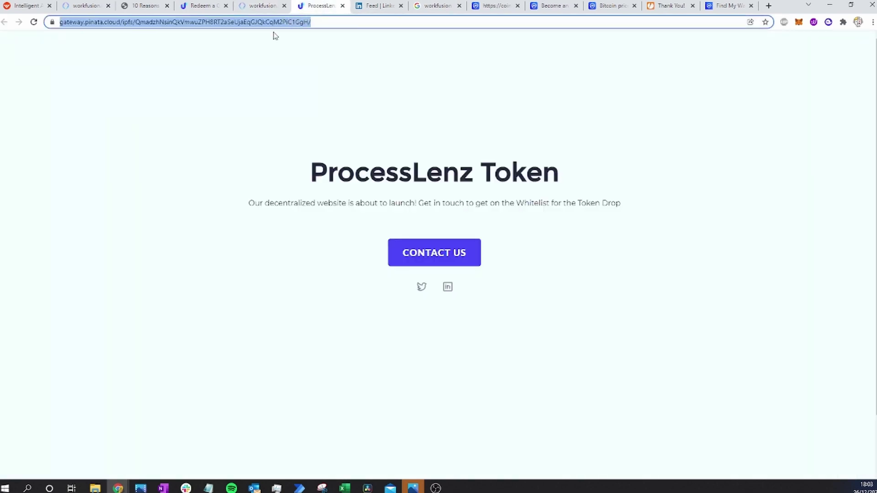
text(opensea.io)
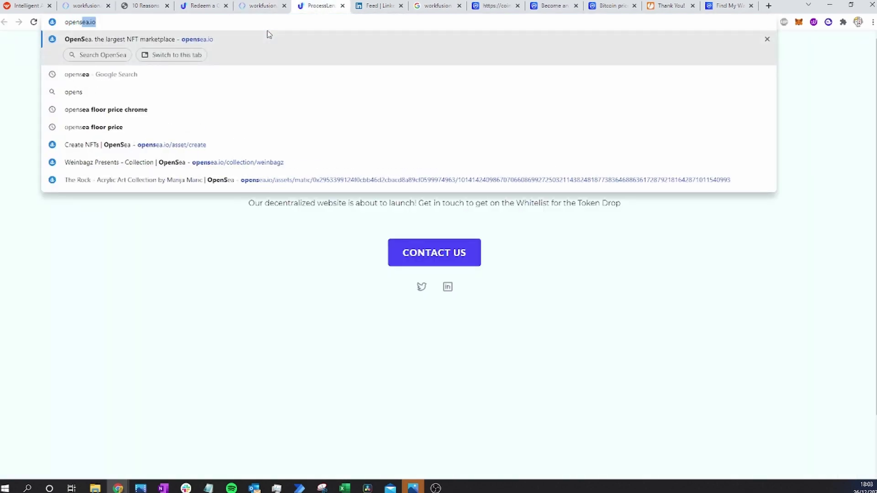
key(Return)
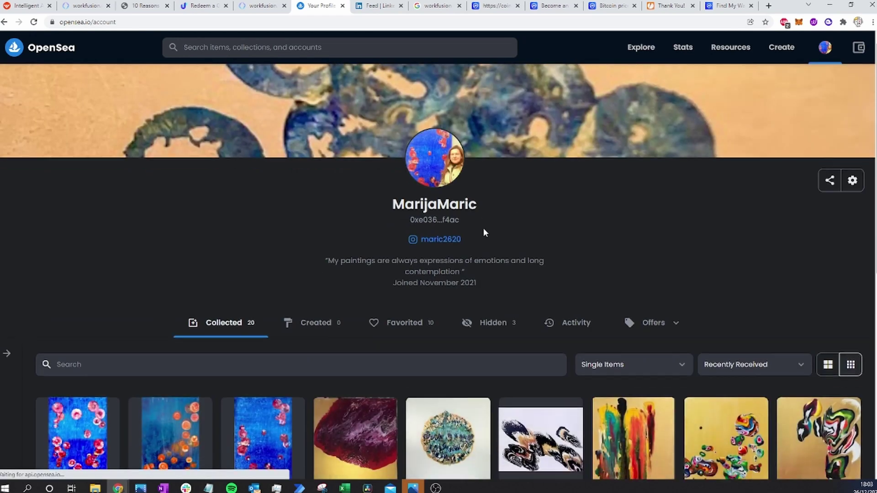
scroll(483, 228, down, 5)
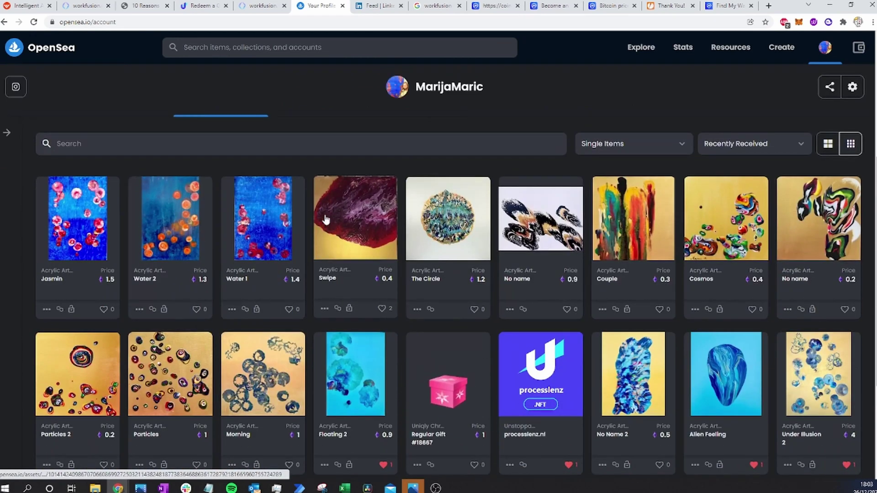
scroll(729, 110, down, 3)
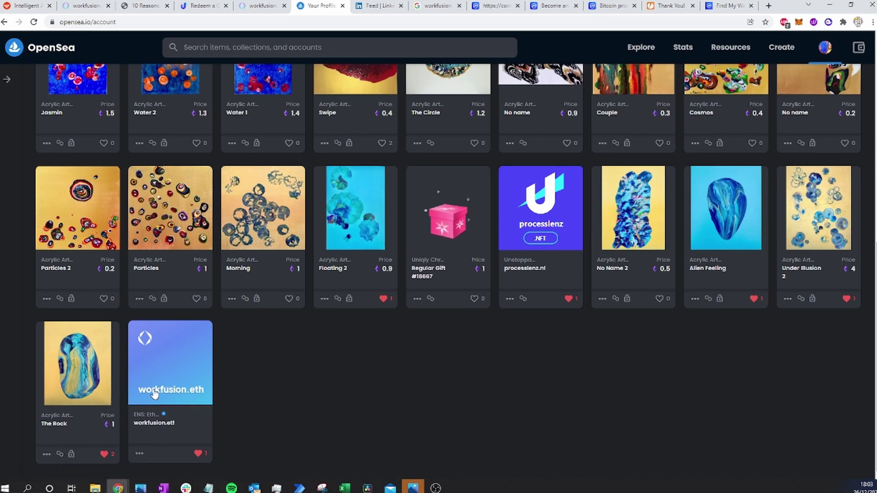
scroll(424, 385, up, 1)
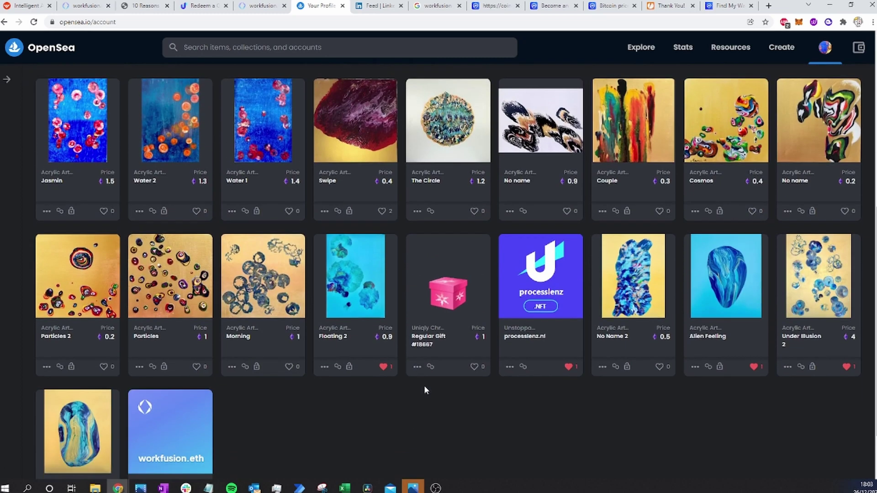
scroll(384, 363, down, 1)
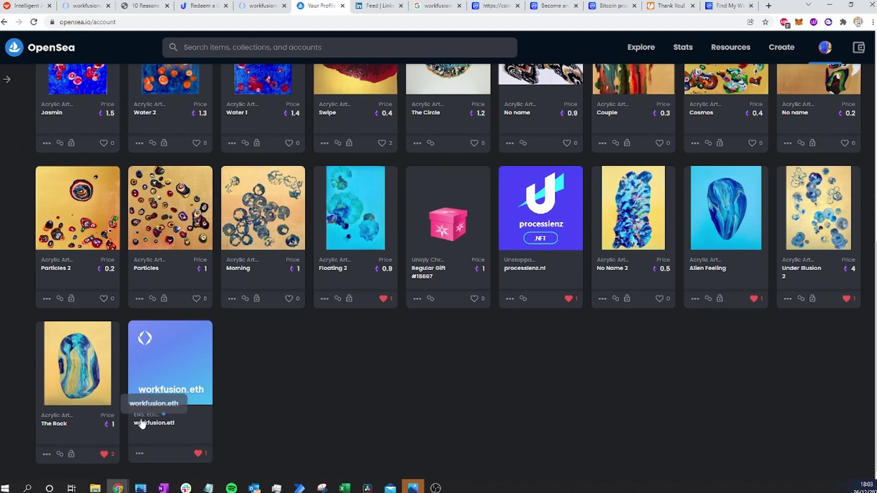
scroll(200, 359, up, 5)
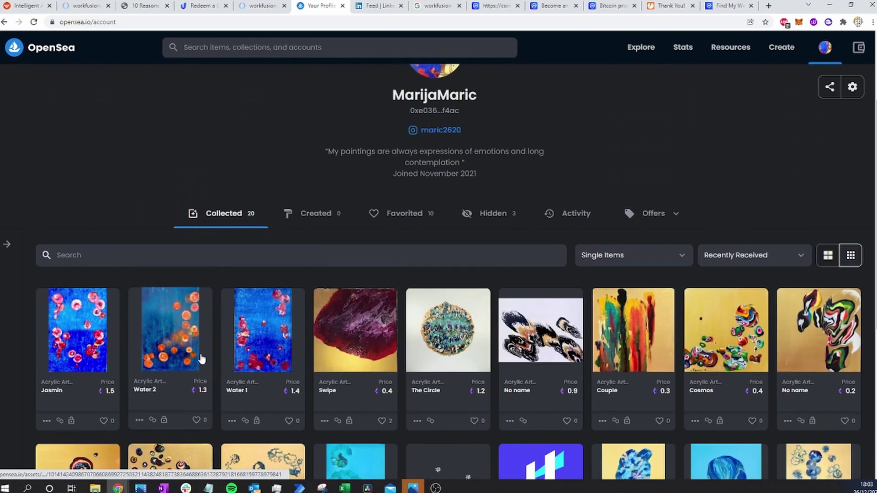
scroll(274, 356, down, 4)
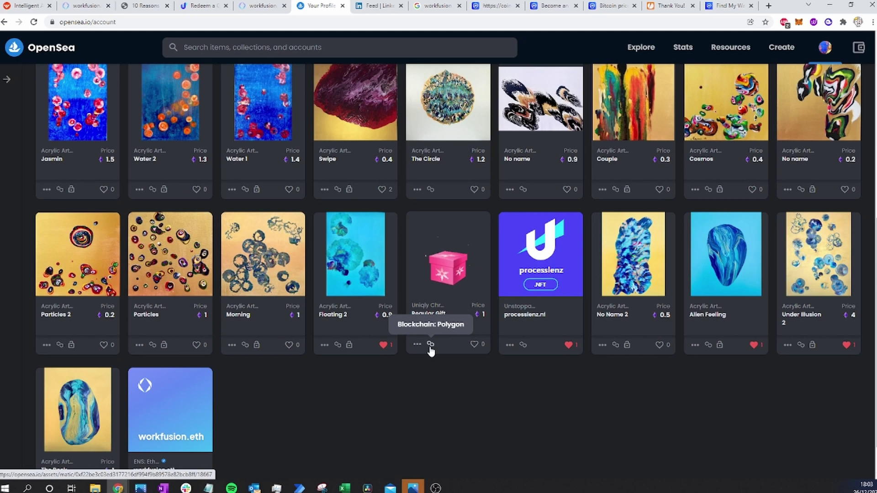
scroll(430, 350, down, 1)
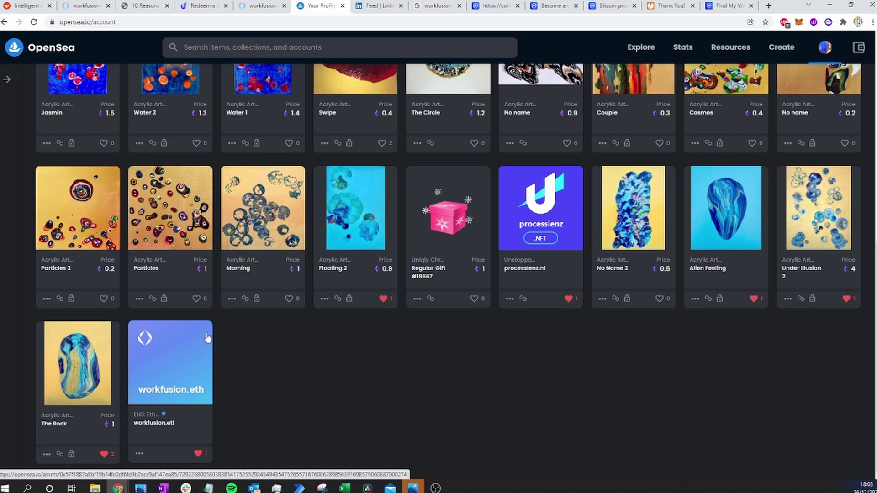
scroll(205, 337, up, 1)
scroll(214, 326, up, 5)
scroll(214, 326, up, 1)
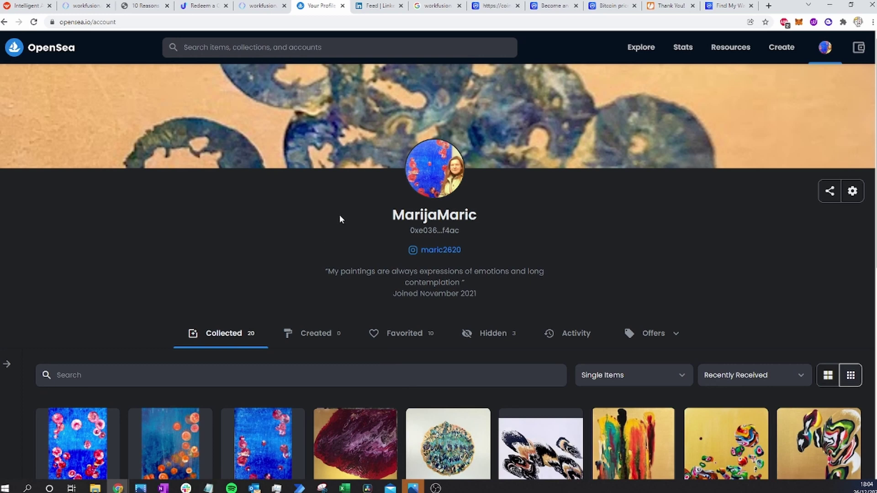
Step: Bring the workfusion.eth ENS details page back in place of the OpenSea profile
click(267, 6)
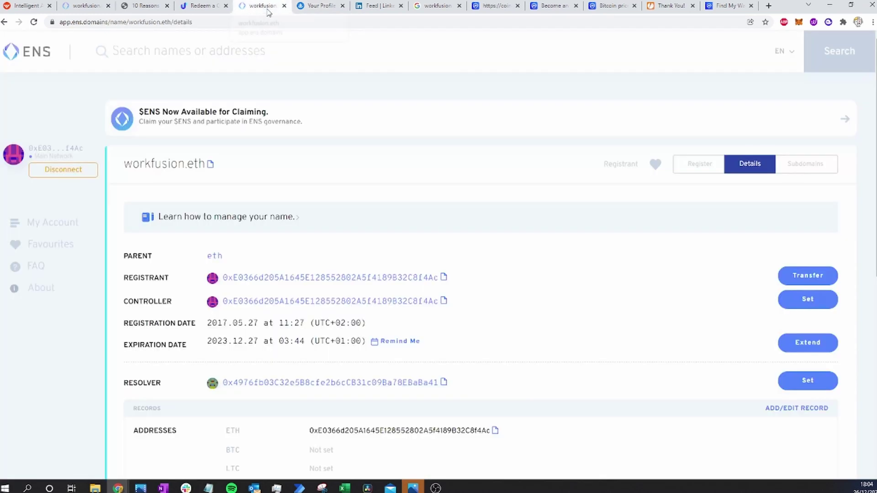